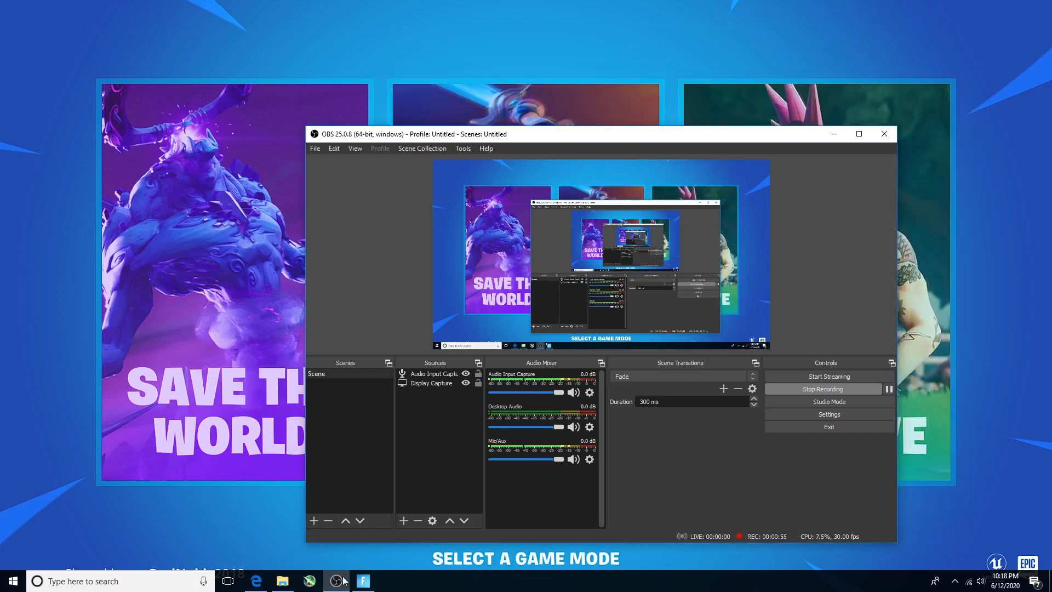
Switch to MSI Afterburner, move its window clear of the screen's right side, and open the hardware monitoring settings.
left_click(310, 580)
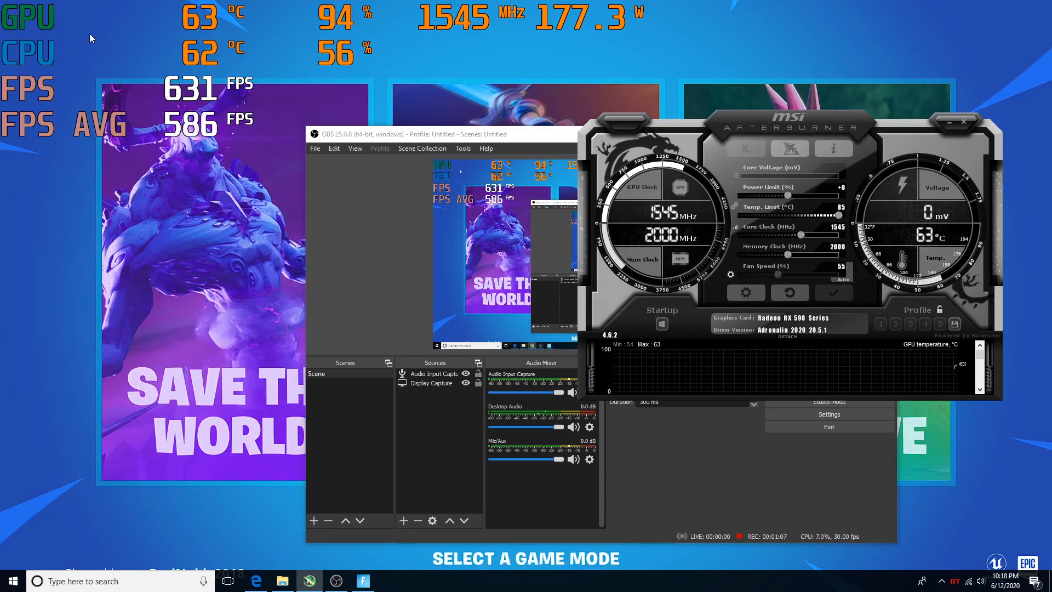
mouse_move(214, 76)
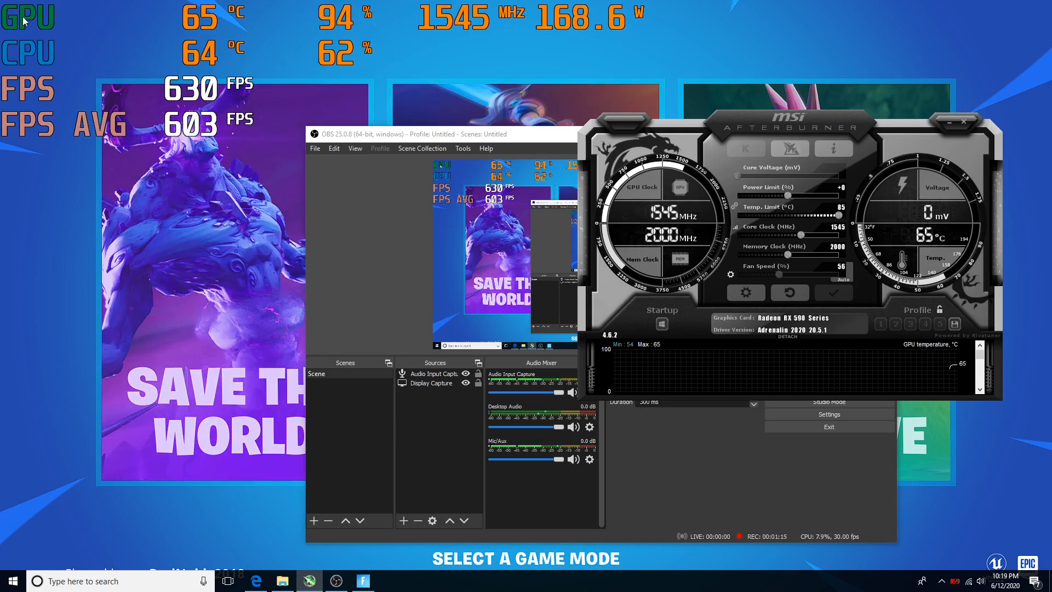
mouse_move(111, 120)
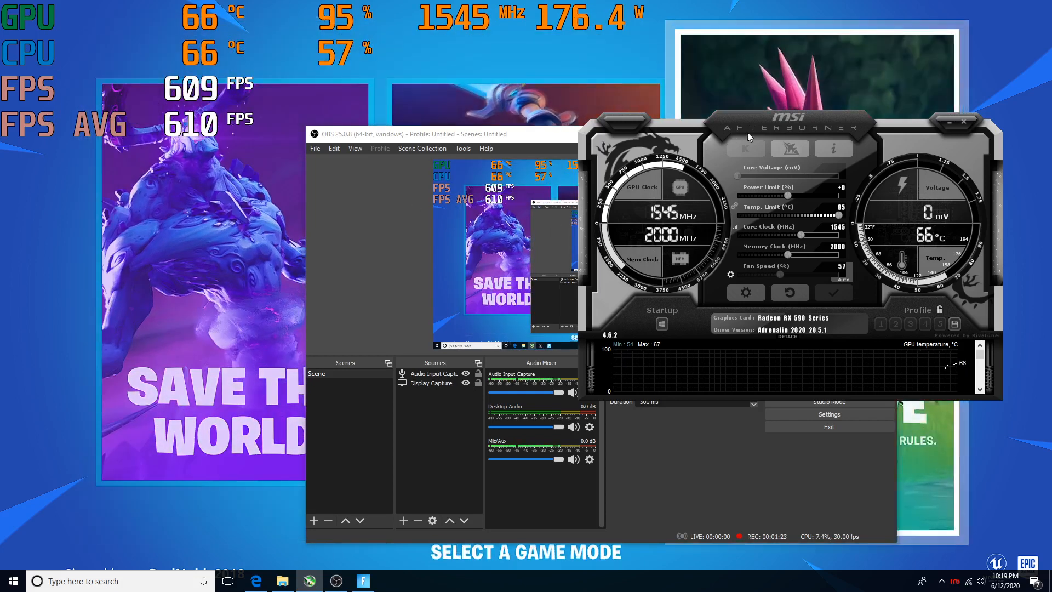
left_click_drag(754, 123, 596, 136)
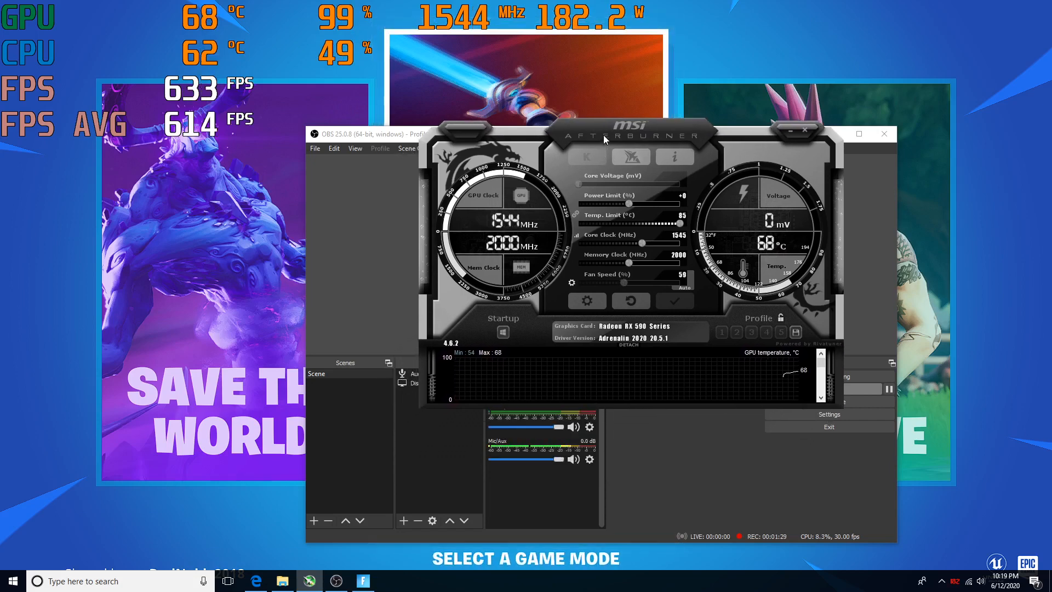
left_click(588, 304)
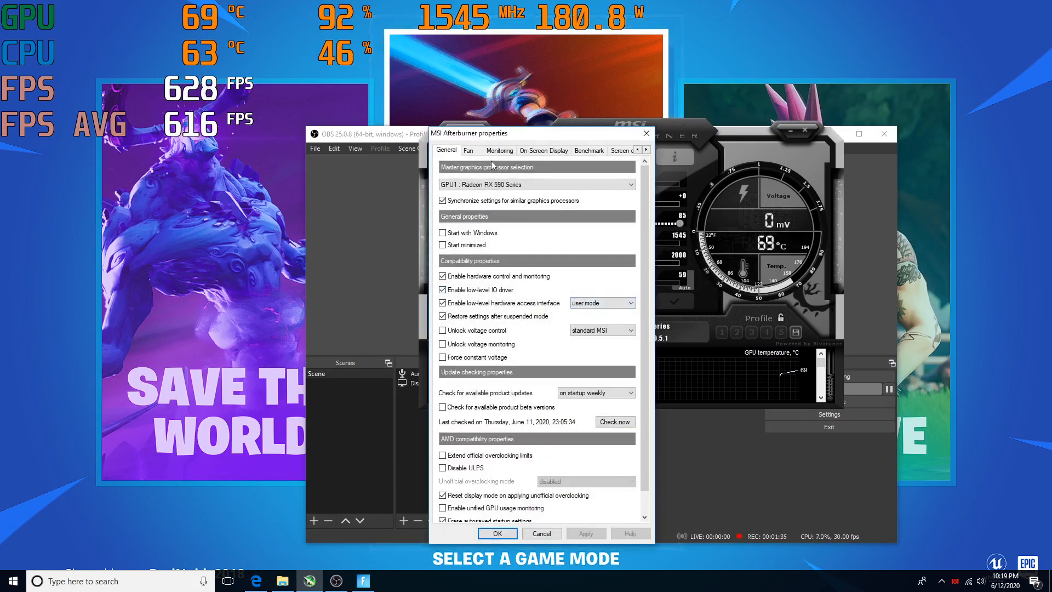
left_click(499, 150)
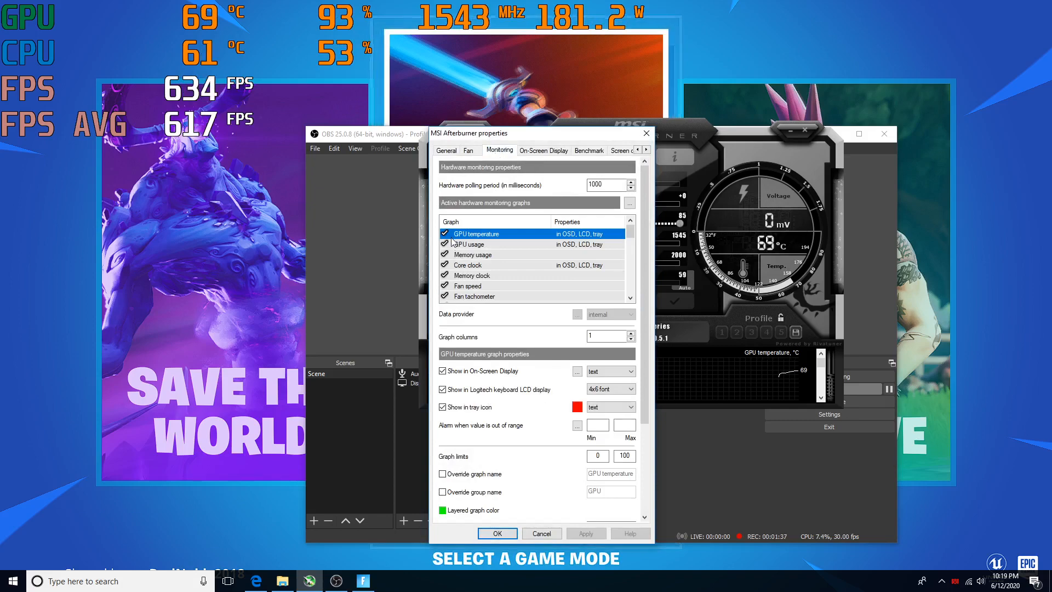
Deactivate the GPU temperature, GPU usage, Core clock, CPU usage and CPU temperature monitoring graphs.
left_click(444, 234)
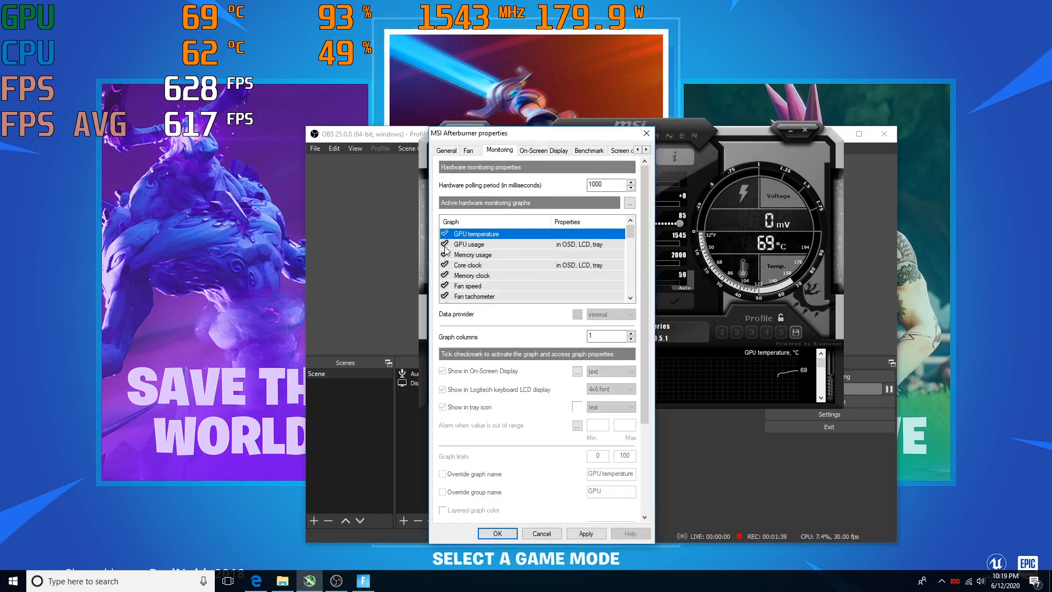
left_click(444, 245)
left_click(445, 265)
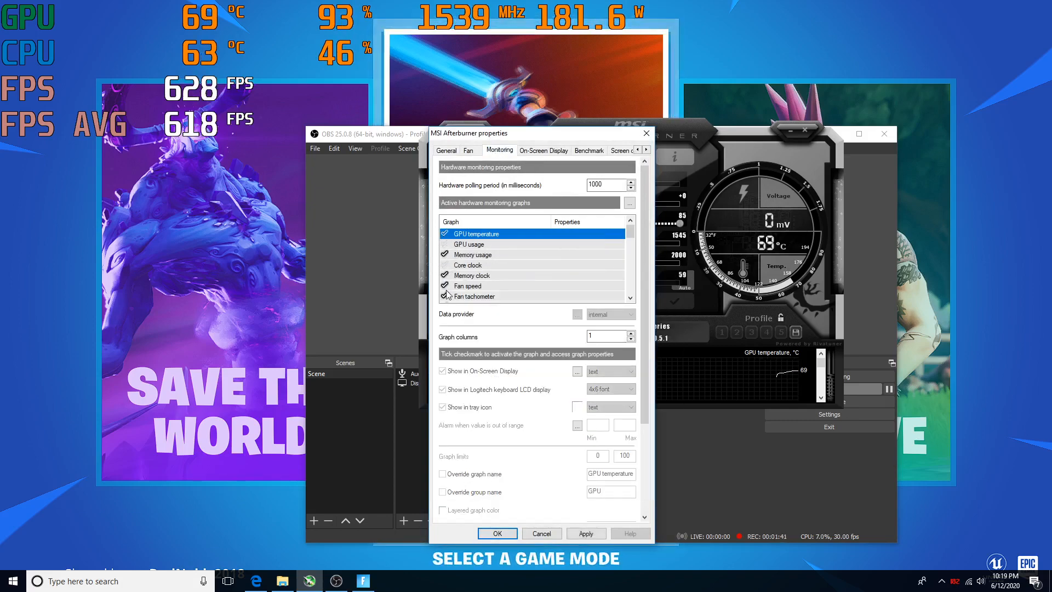
scroll(447, 291, "down", 1)
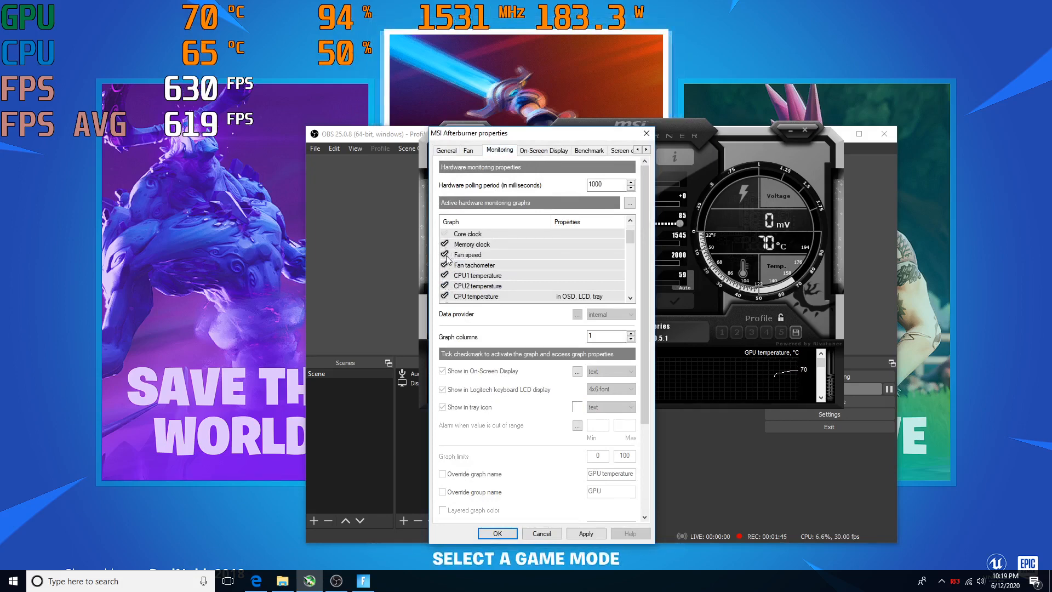
scroll(447, 262, "down", 1)
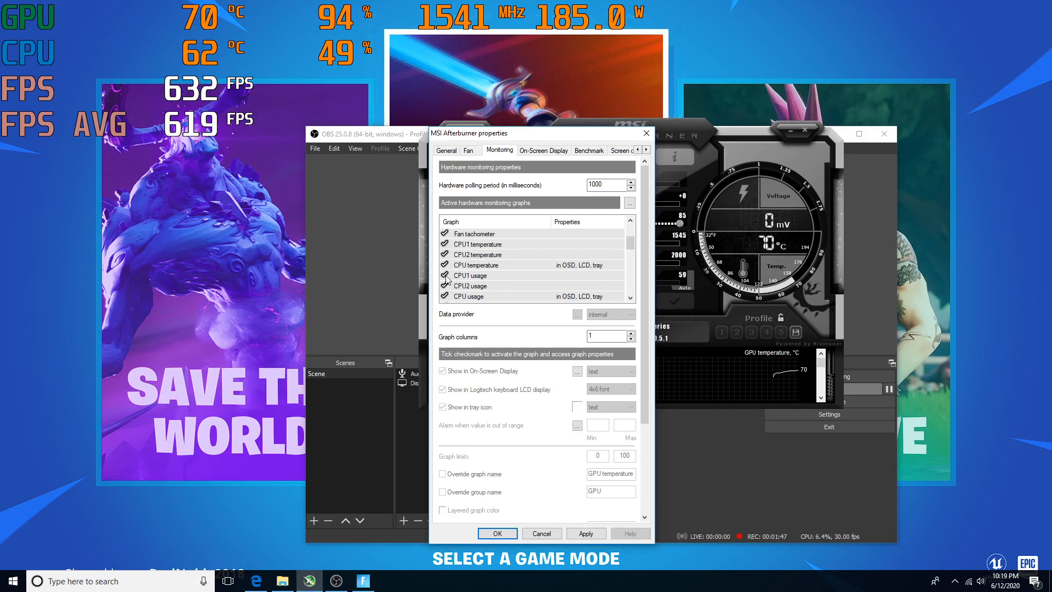
left_click(445, 296)
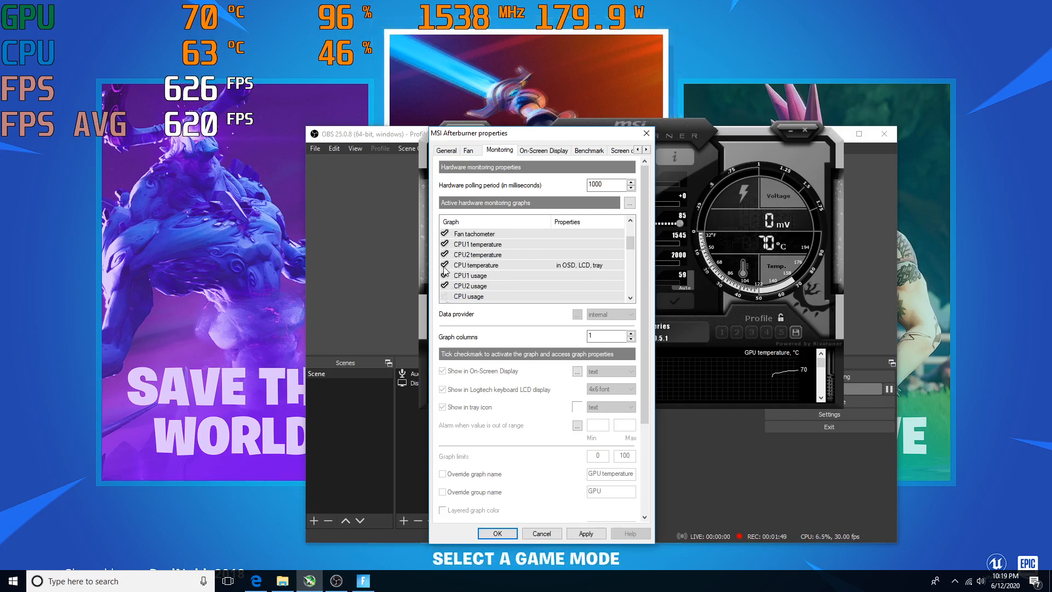
left_click(445, 265)
Deactivate the Framerate Avg and Framerate graphs and apply the monitoring changes.
scroll(458, 287, "down", 1)
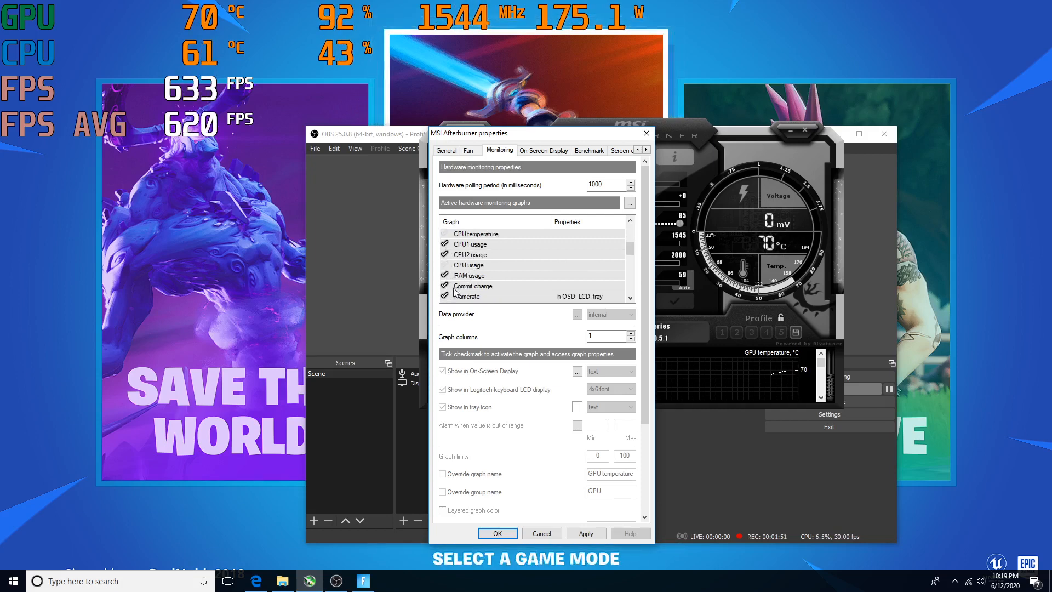
scroll(455, 291, "down", 1)
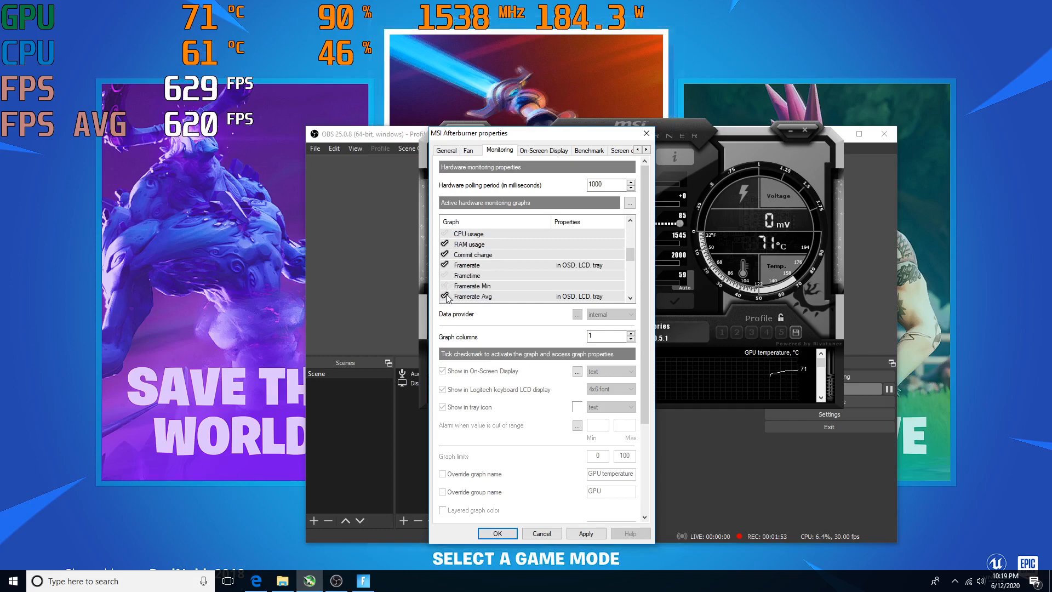
left_click(445, 296)
left_click(444, 265)
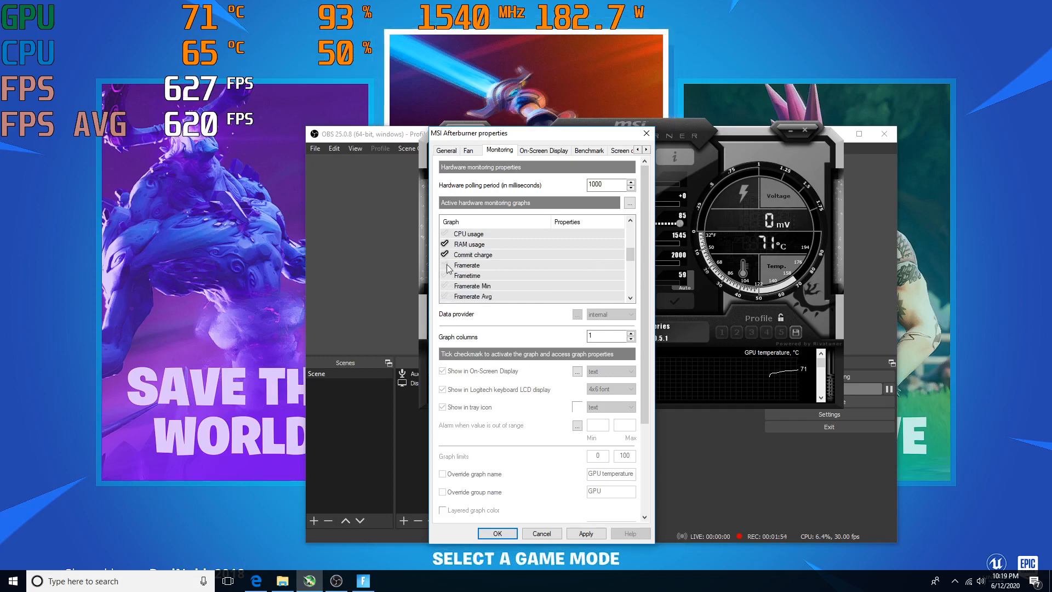
left_click(570, 534)
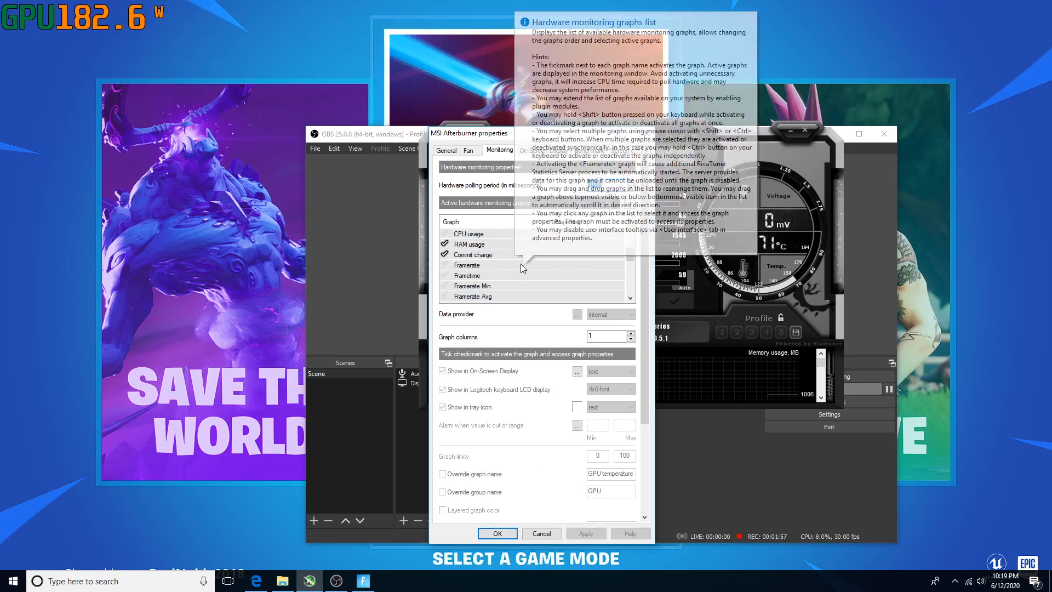
Deactivate the Power graph and apply the change to clear the on-screen overlay.
mouse_move(481, 255)
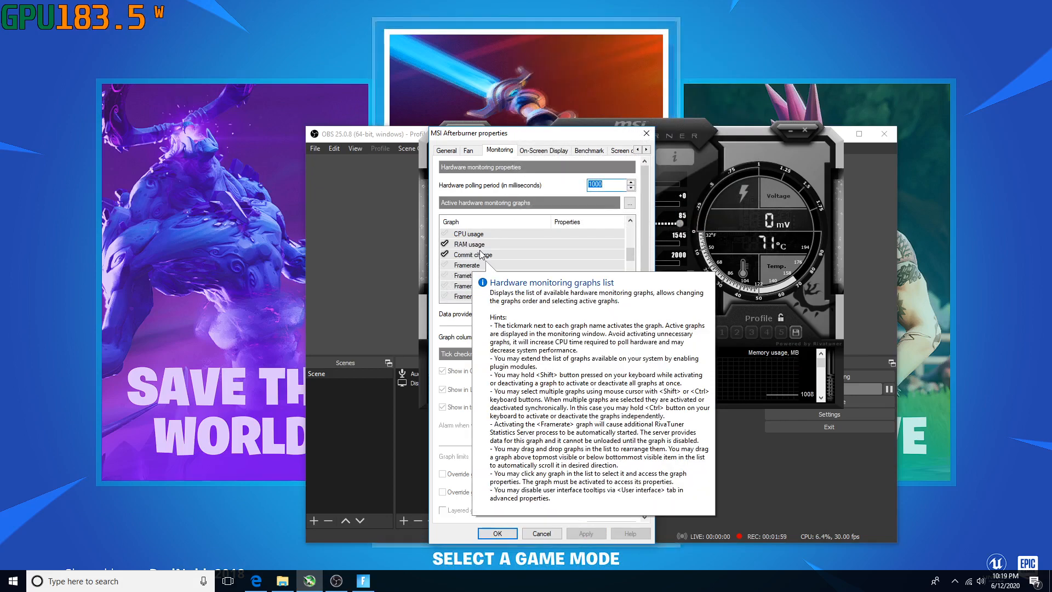
scroll(481, 255, "down", 3)
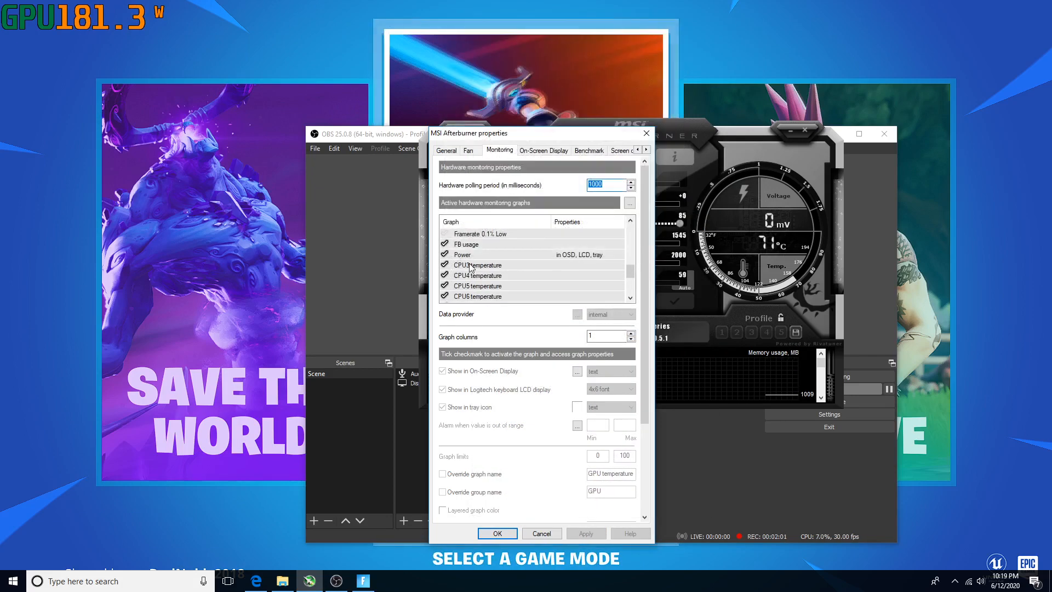
left_click(444, 254)
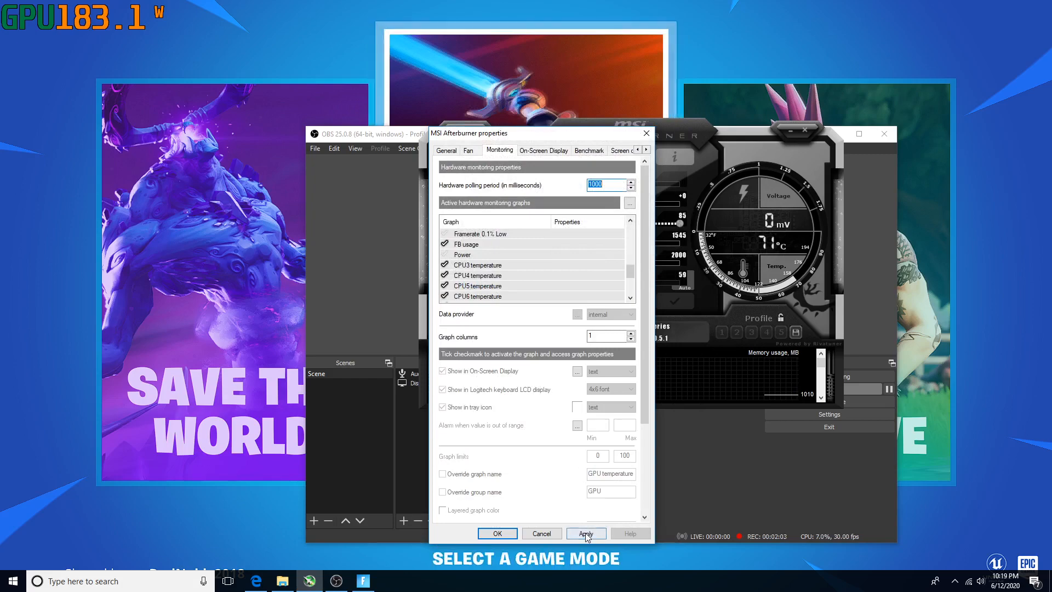
Activate the GPU temperature graph with on-screen display, Logitech keyboard LCD and tray icon output enabled, and apply it.
scroll(507, 252, "up", 5)
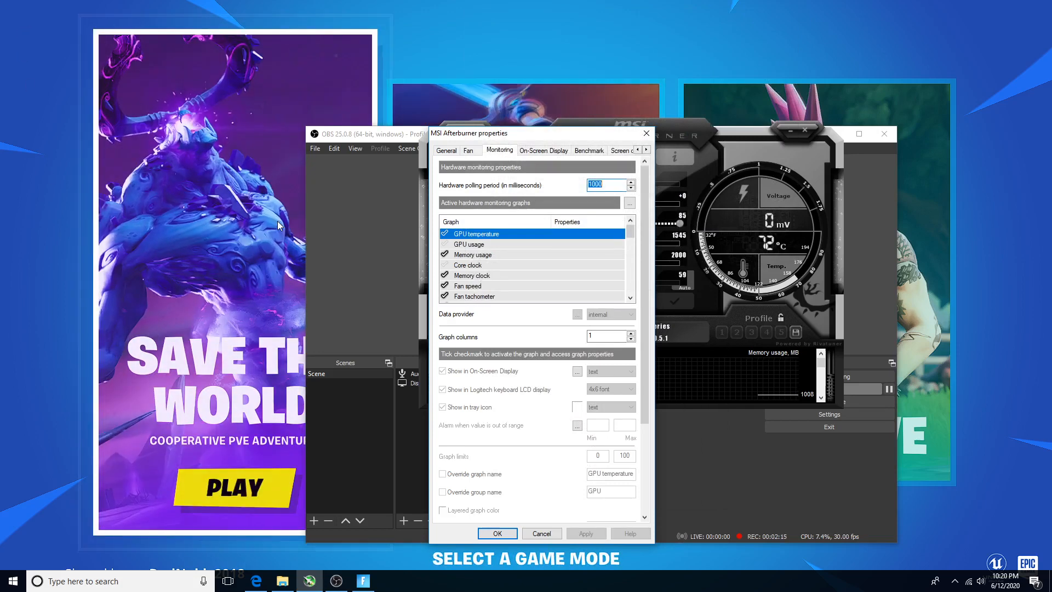
left_click(445, 234)
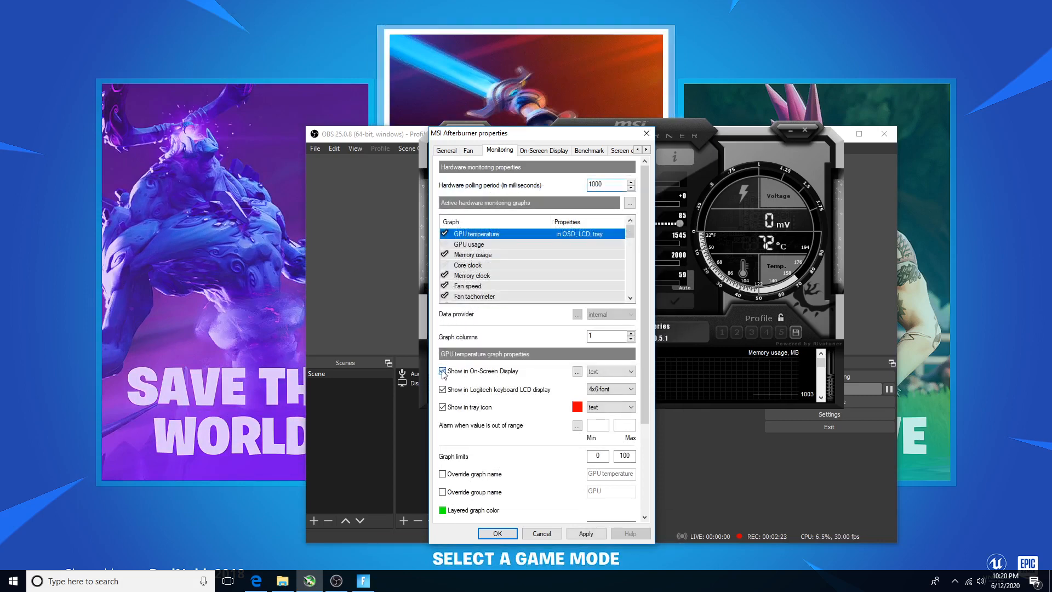
left_click(442, 371)
left_click(443, 389)
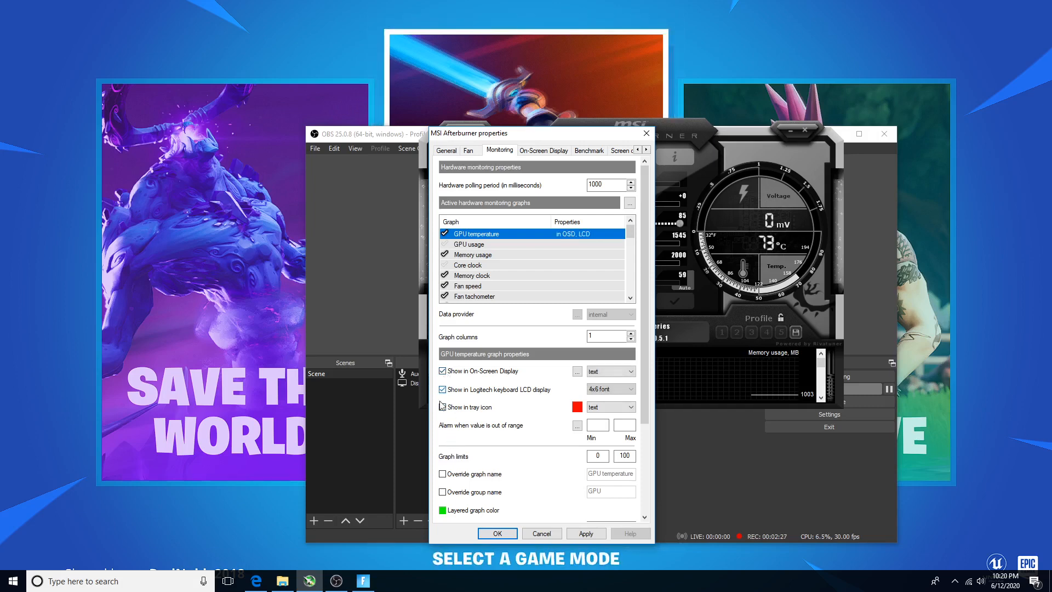
left_click(579, 534)
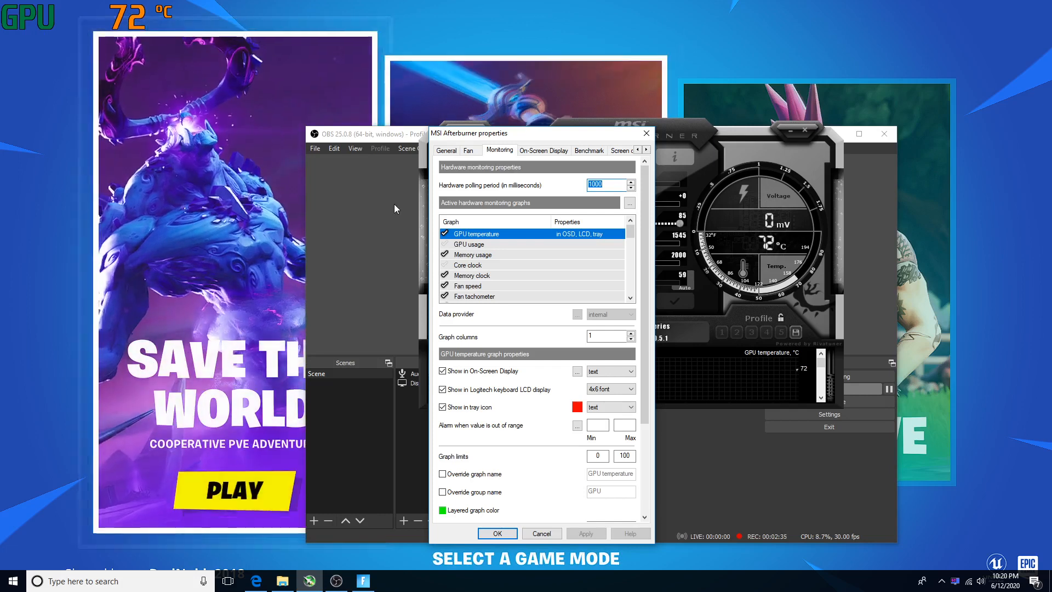
Activate the GPU usage graph, re-enable GPU temperature's Logitech keyboard LCD and tray icon output, and apply.
left_click(445, 245)
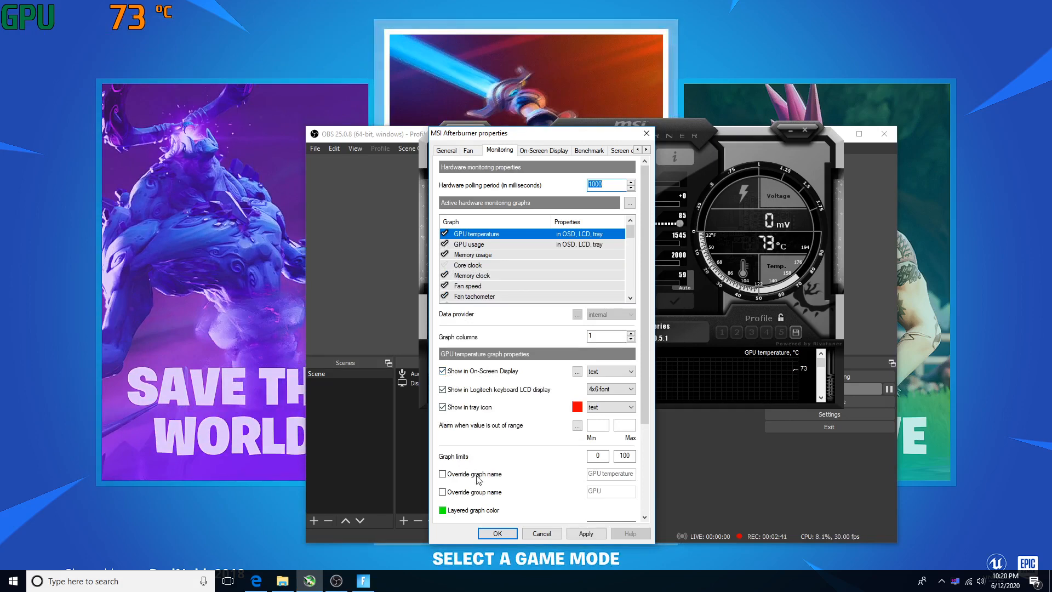
left_click(442, 389)
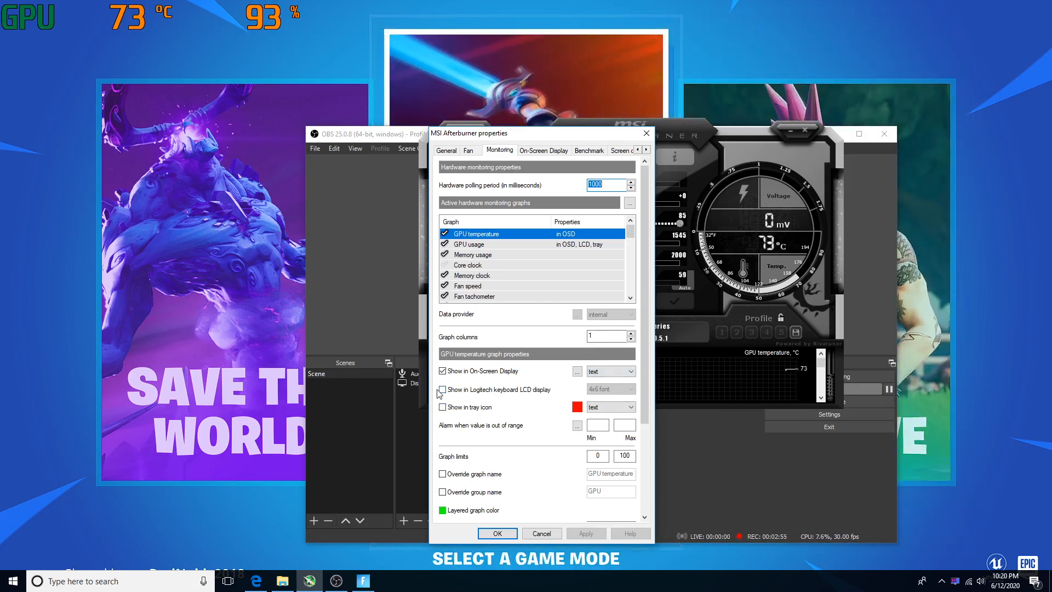
left_click(443, 407)
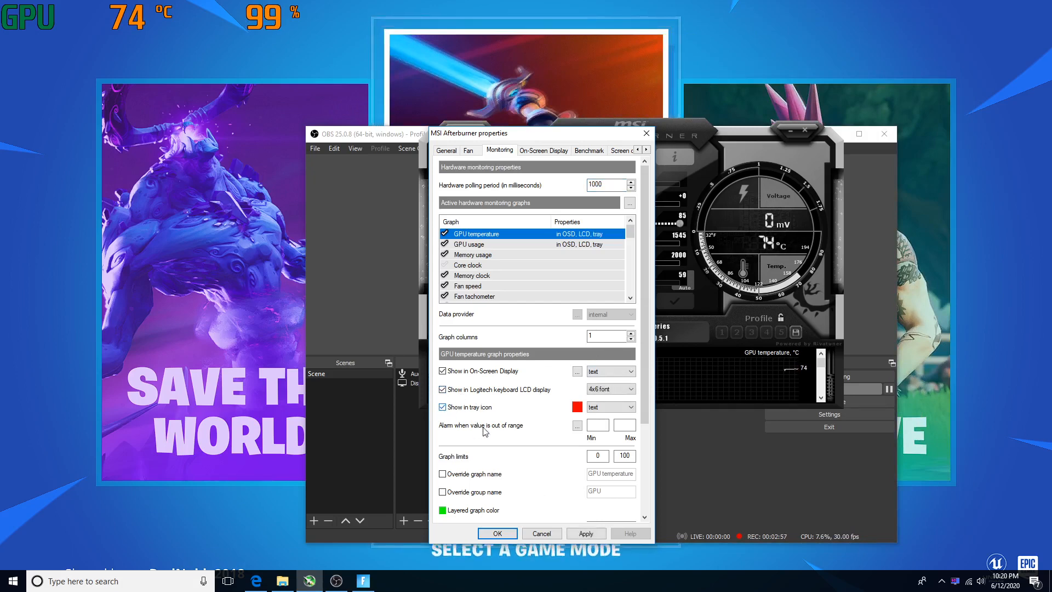
left_click(585, 534)
Activate the Core clock graph with its on-screen display output and apply the change.
left_click(445, 265)
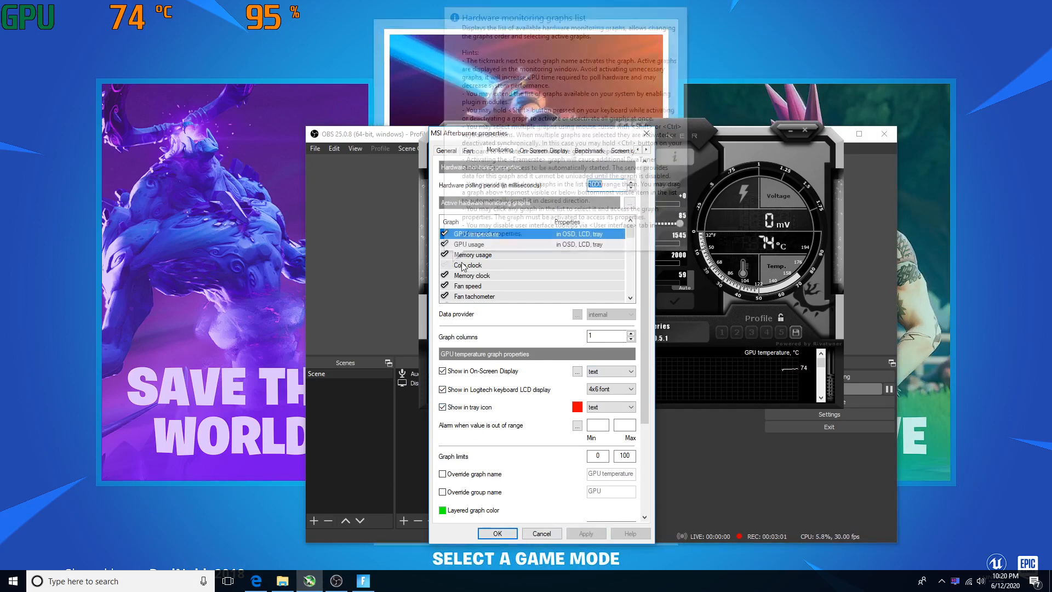
left_click(450, 267)
left_click(445, 266)
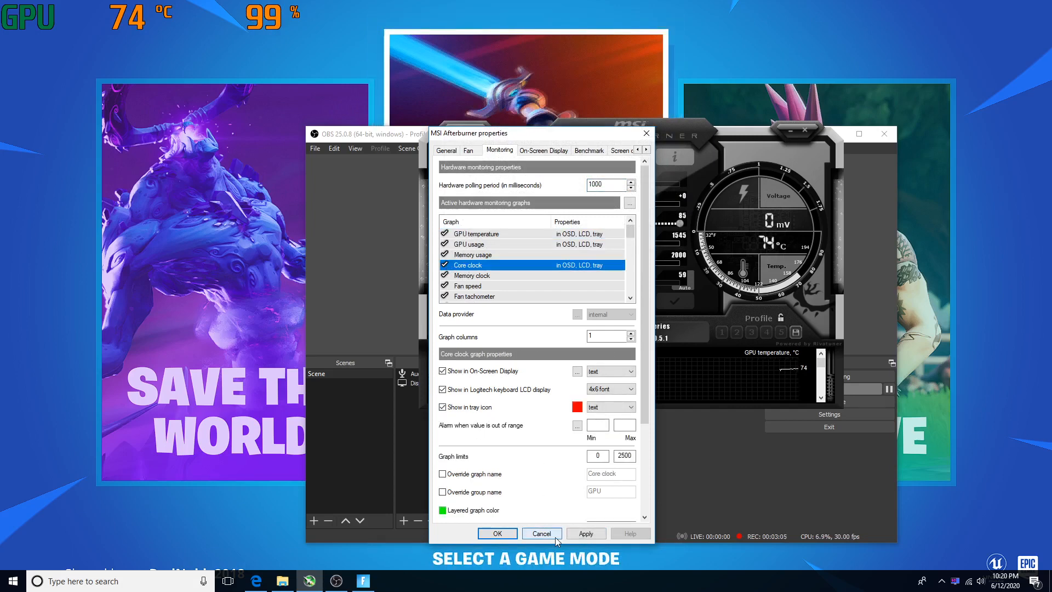
left_click(587, 533)
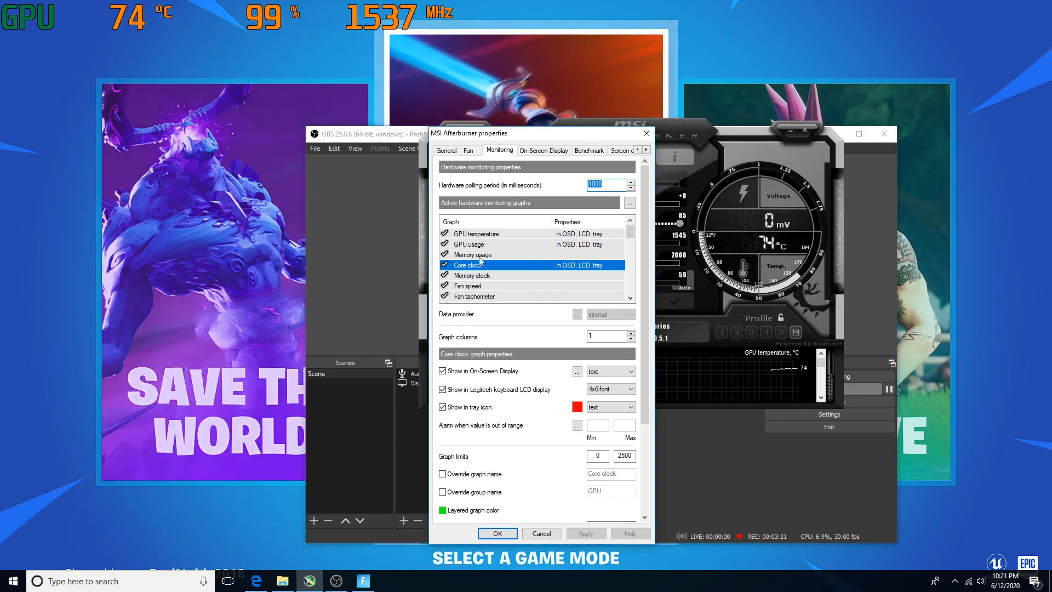
Activate the CPU temperature graph for the on-screen display and apply the change.
scroll(482, 268, "down", 1)
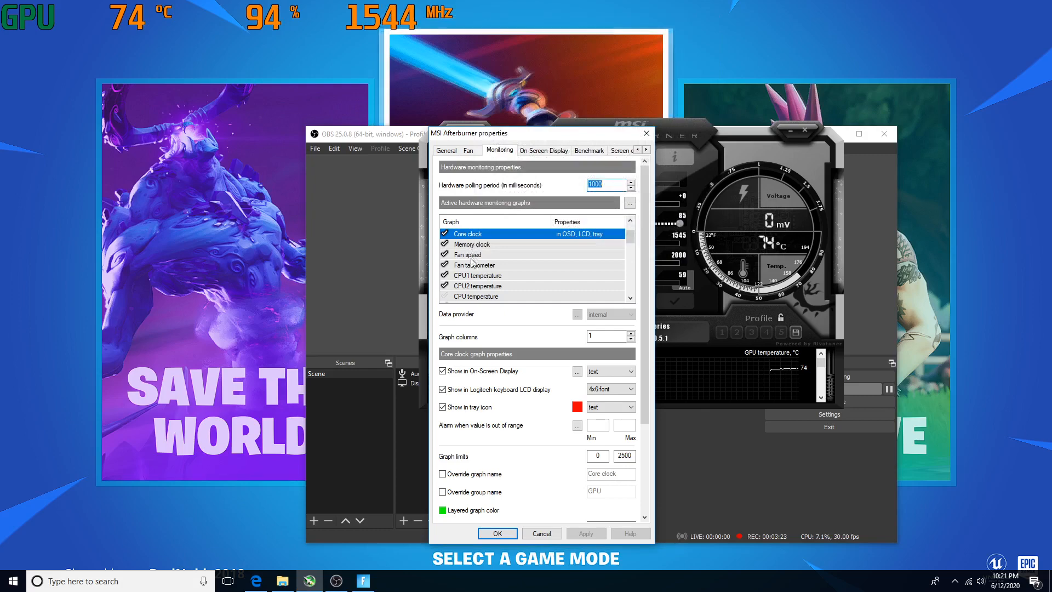
left_click(445, 295)
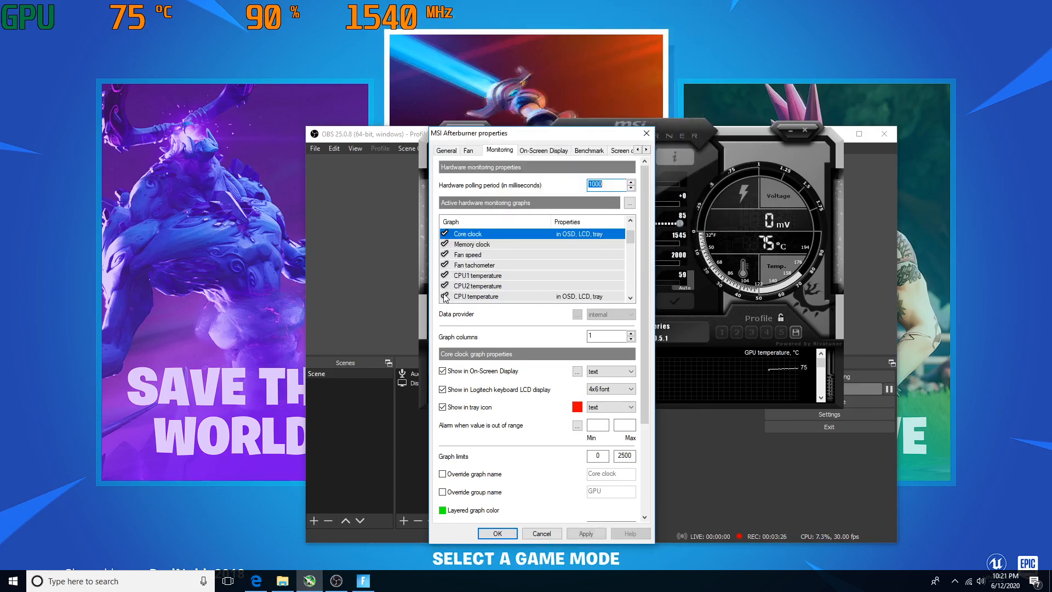
left_click(474, 299)
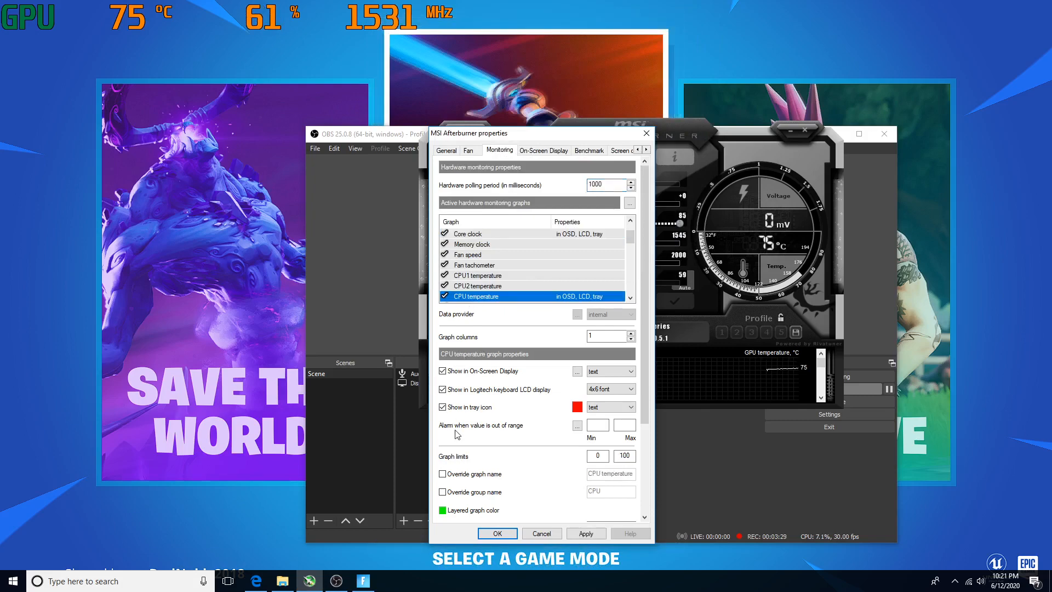
Activate the overall CPU usage graph for the on-screen display and apply the change.
scroll(505, 269, "down", 1)
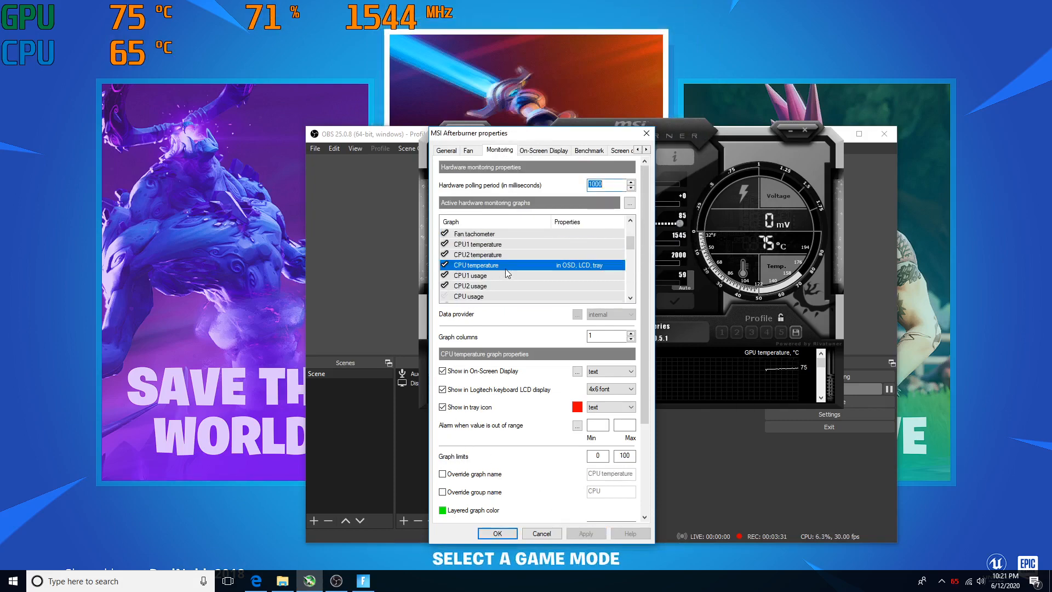
scroll(504, 271, "down", 1)
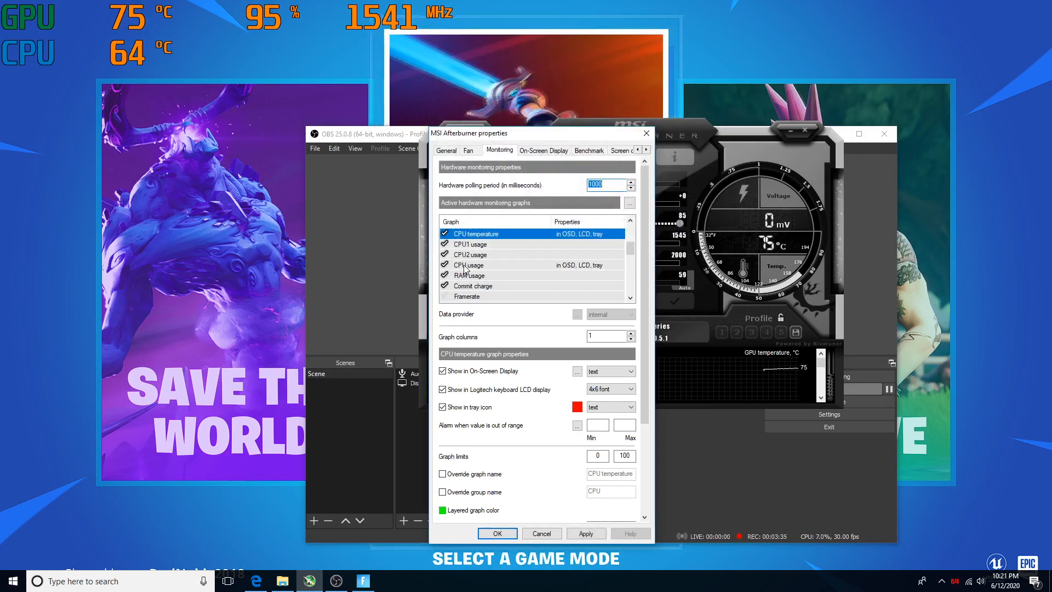
left_click(460, 265)
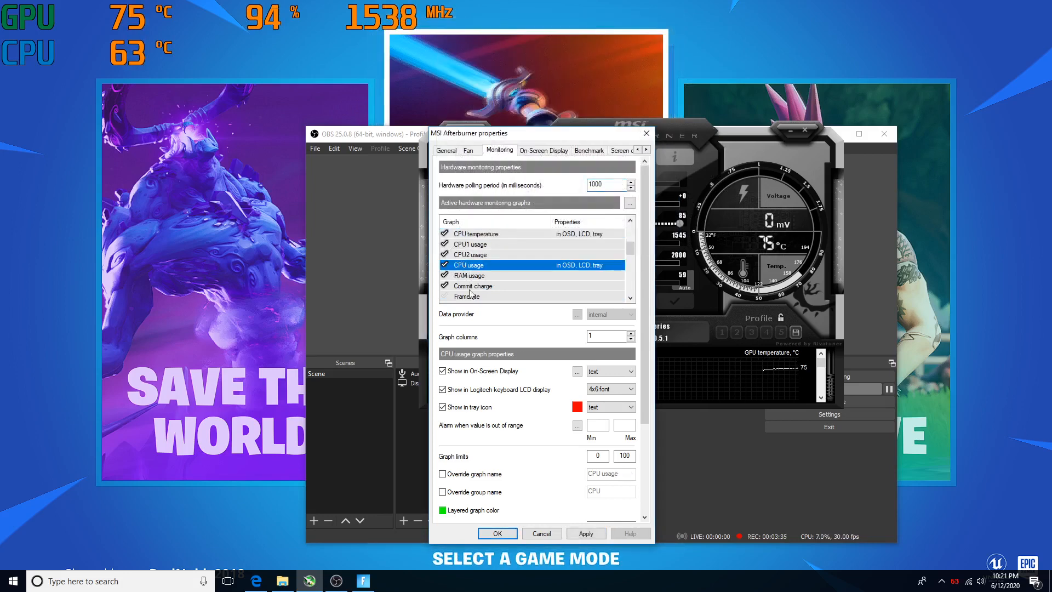
left_click(586, 533)
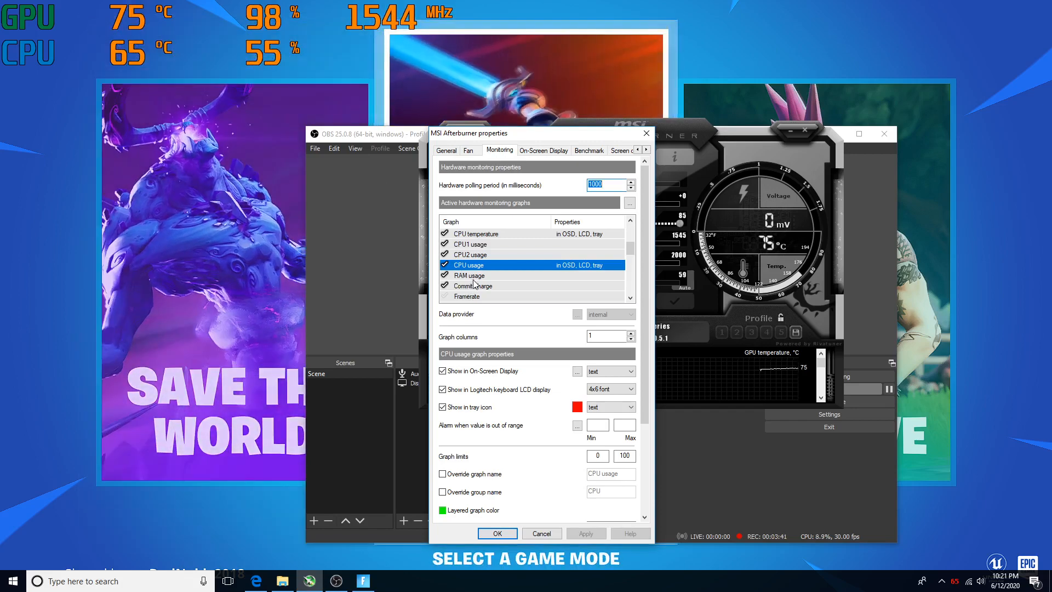
Activate the Framerate graph with its on-screen display output and apply the change.
mouse_move(461, 267)
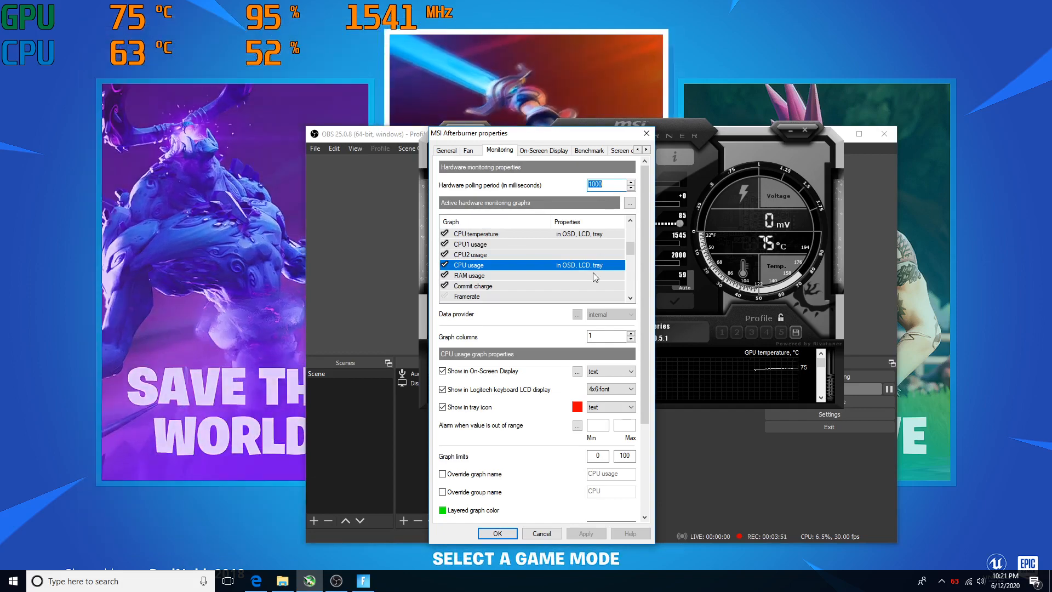
mouse_move(491, 283)
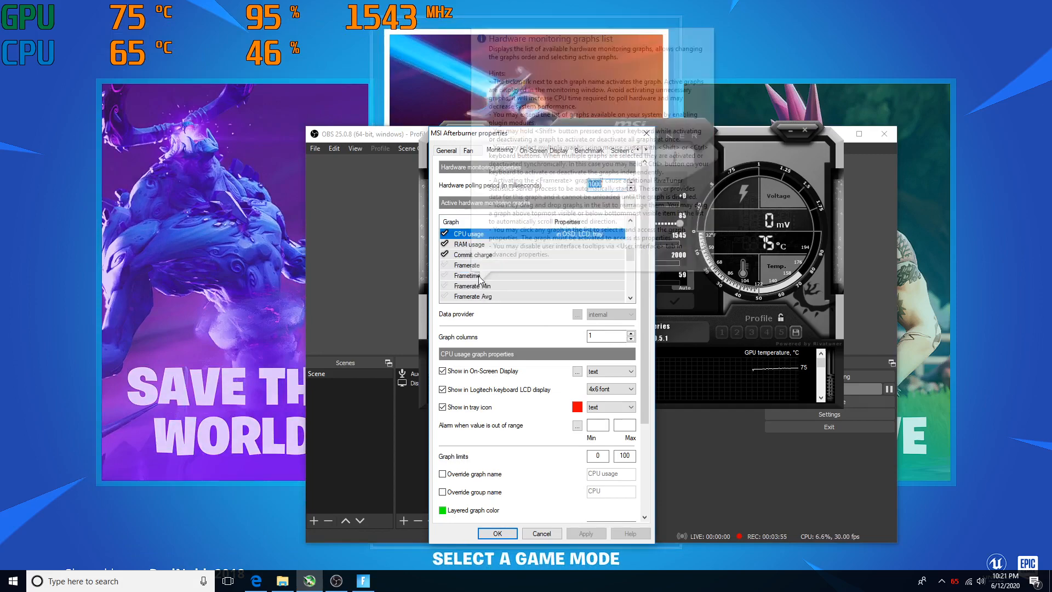
scroll(484, 287, "down", 1)
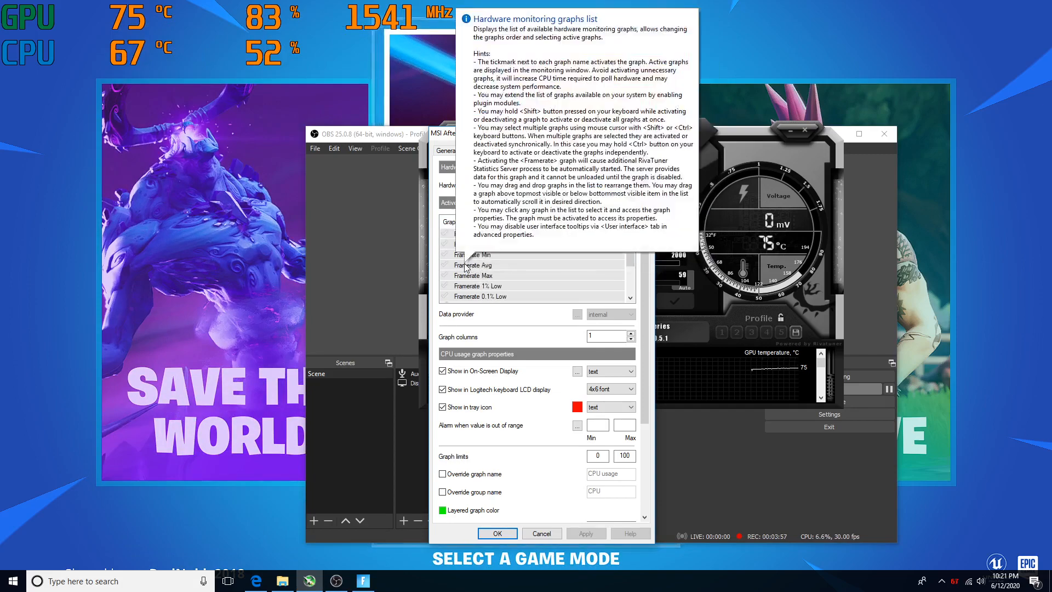
left_click(460, 235)
left_click(444, 233)
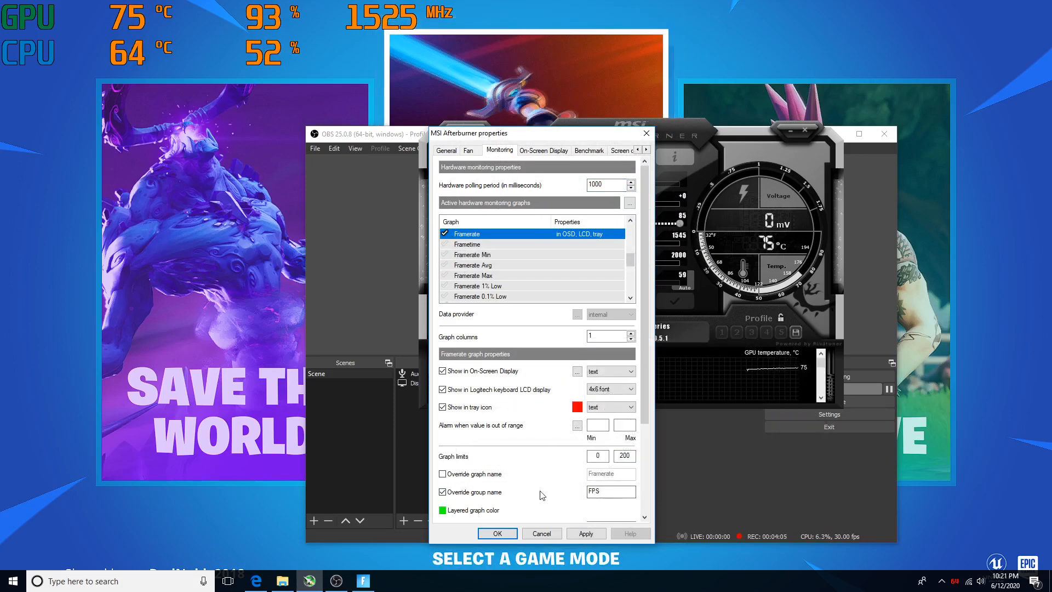
left_click(576, 537)
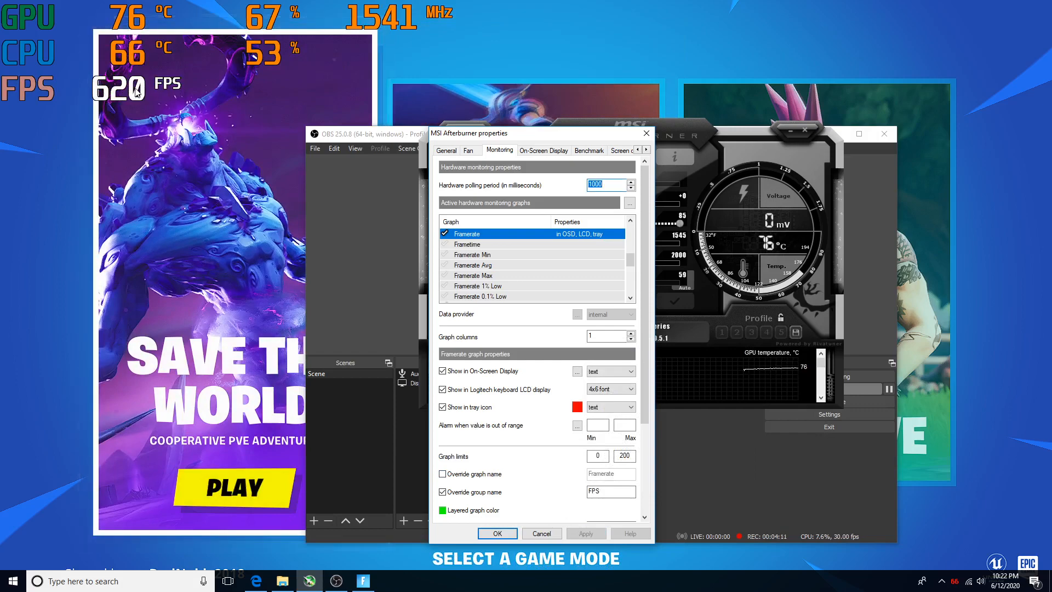
Activate the Framerate Avg graph for the on-screen display and apply the change.
left_click(444, 264)
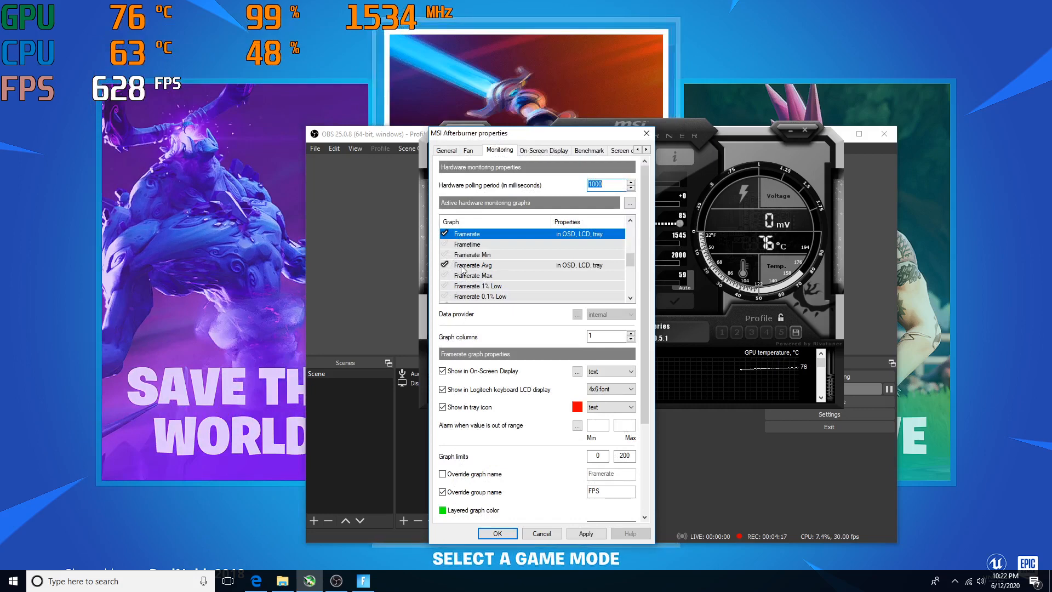
left_click(462, 268)
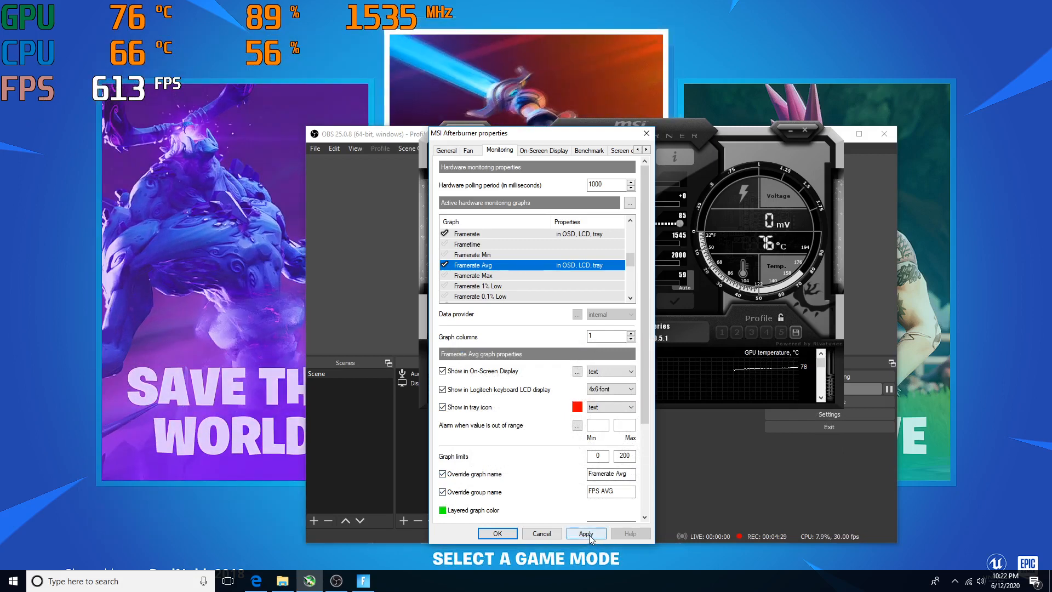
left_click(588, 535)
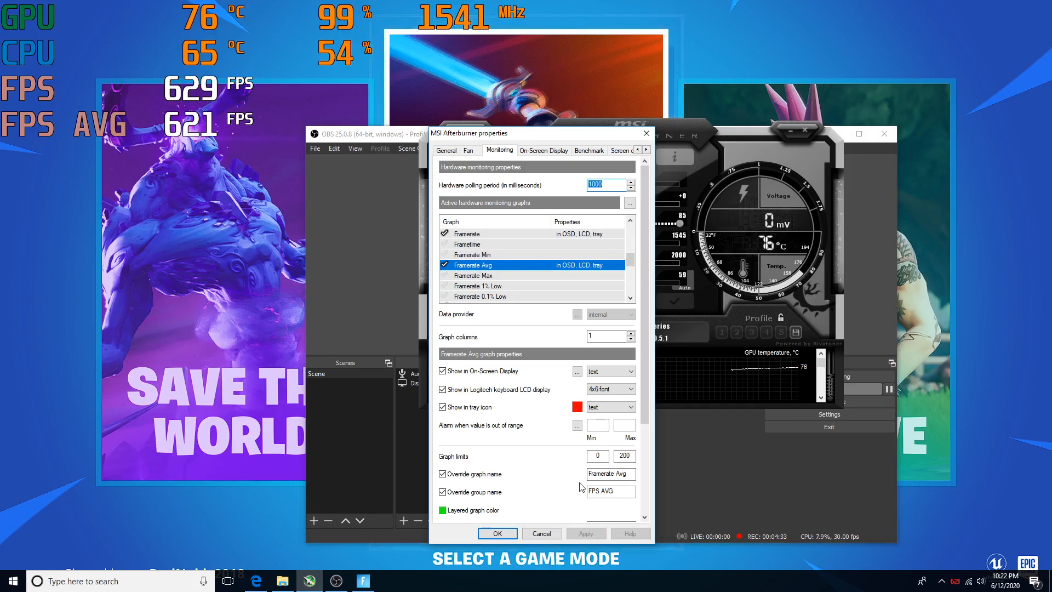
Activate the Power graph with its on-screen display output and apply the change.
scroll(487, 268, "down", 1)
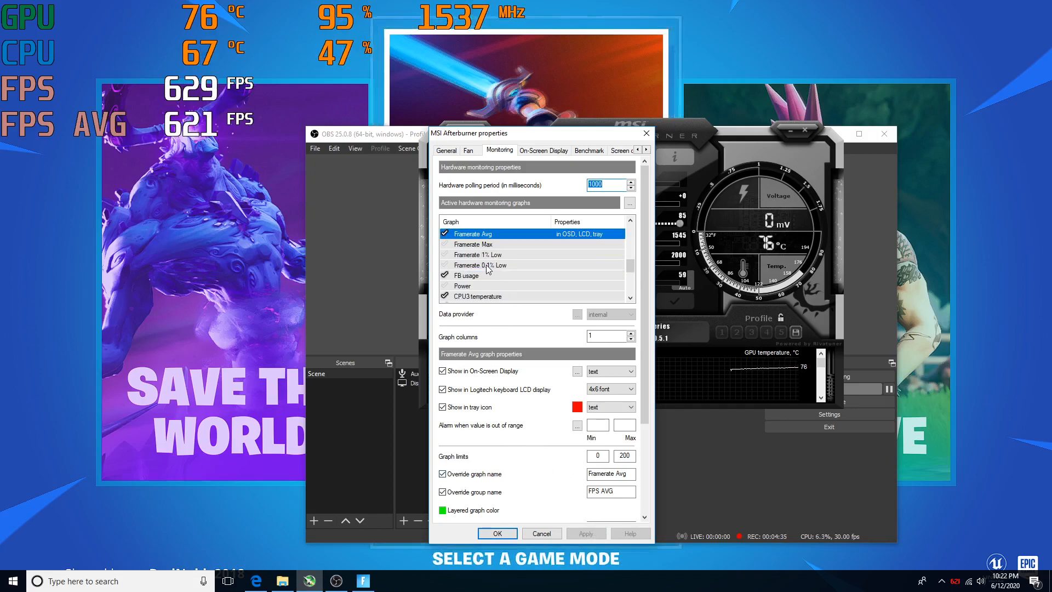
scroll(465, 262, "up", 1)
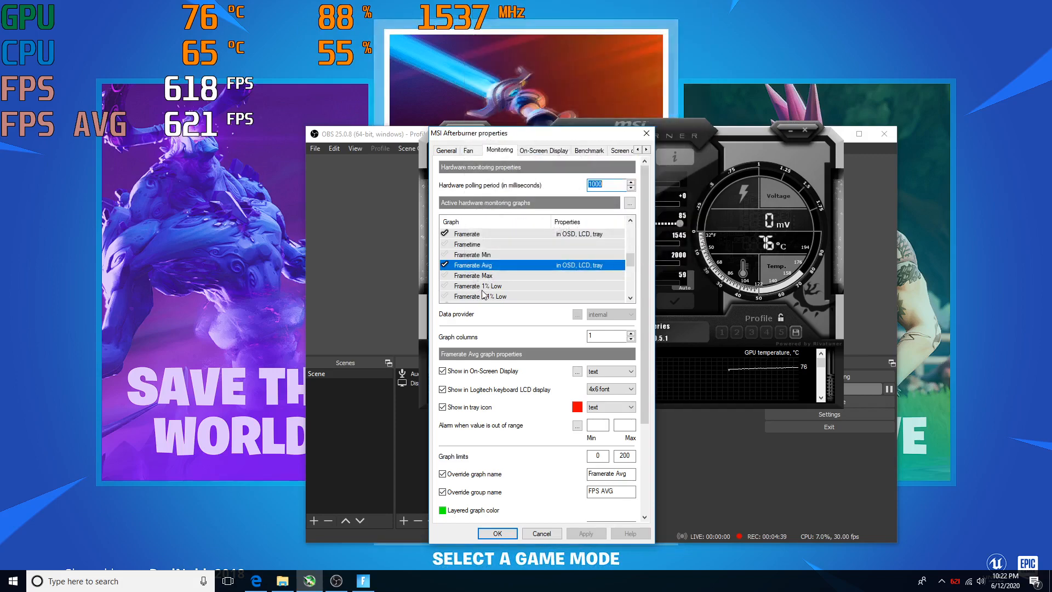
scroll(482, 282, "down", 1)
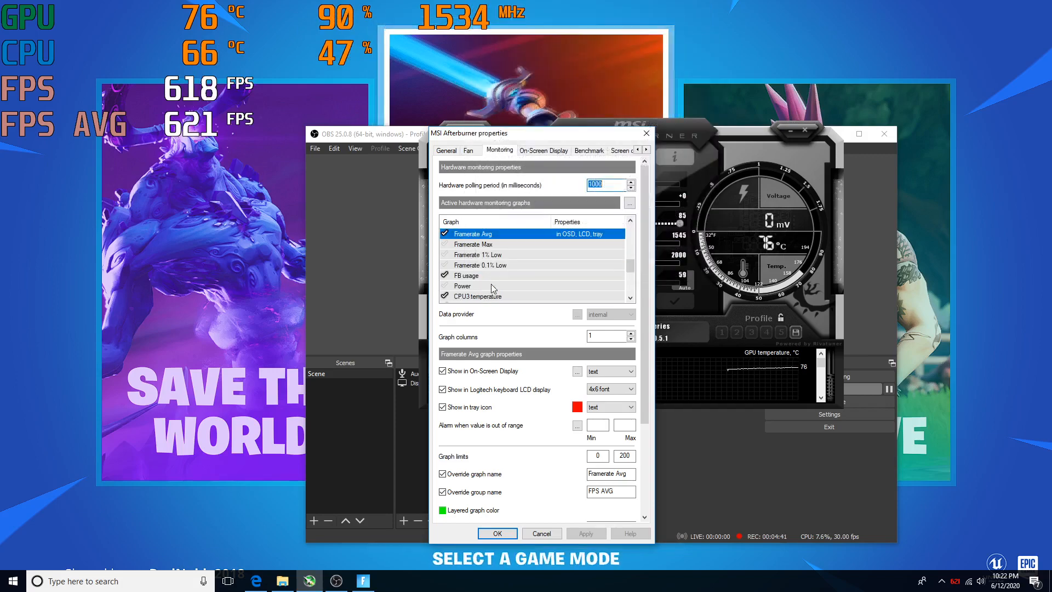
scroll(470, 256, "down", 1)
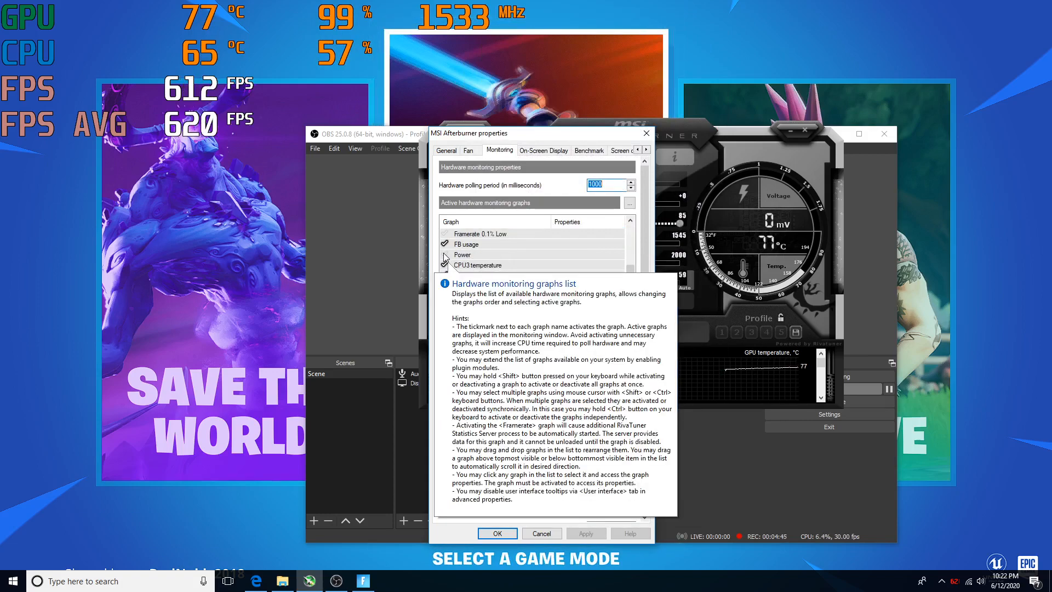
left_click(444, 254)
left_click(468, 256)
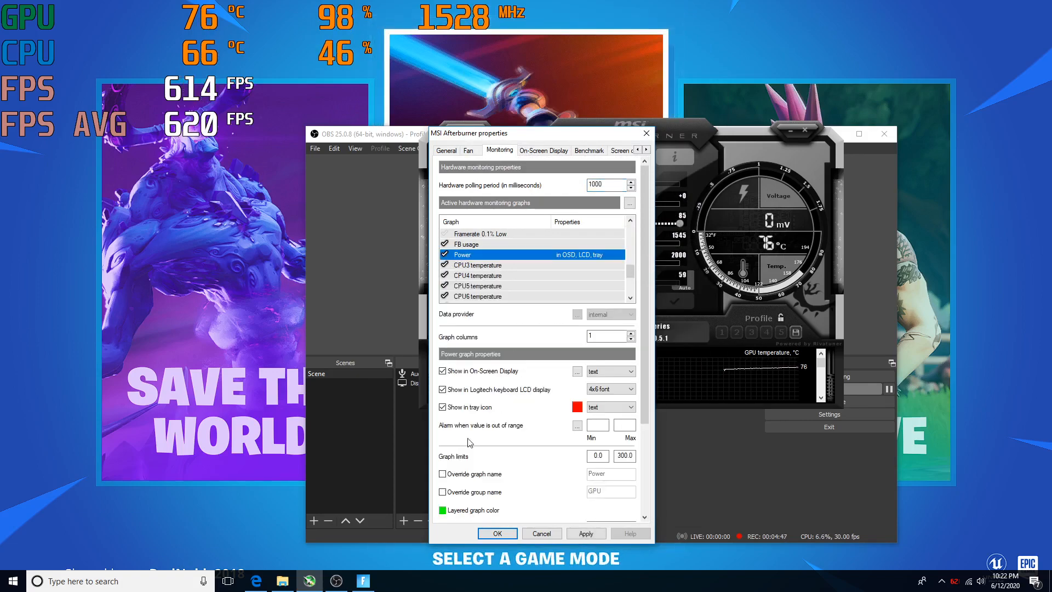
left_click(574, 535)
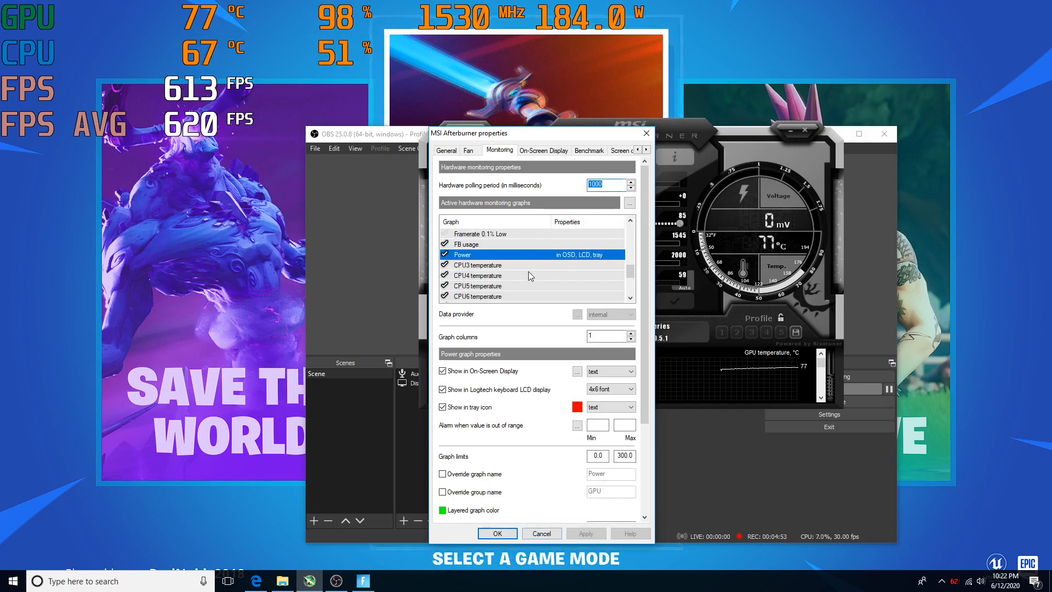
Switch to the On-Screen Display properties and open RivaTuner Statistics Server for the additional overlay settings.
scroll(525, 269, "down", 3)
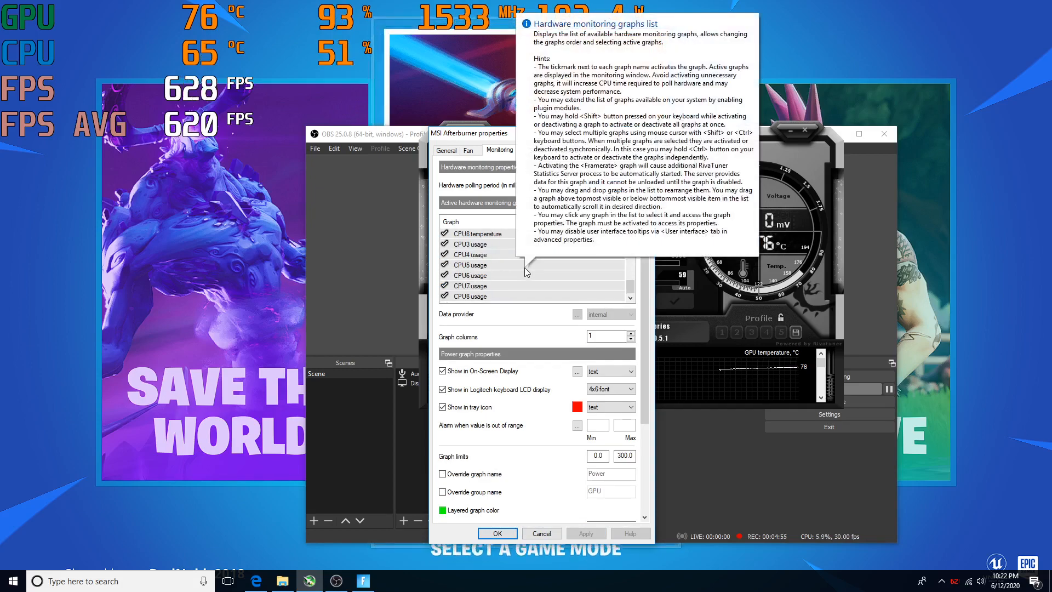
scroll(521, 268, "down", 3)
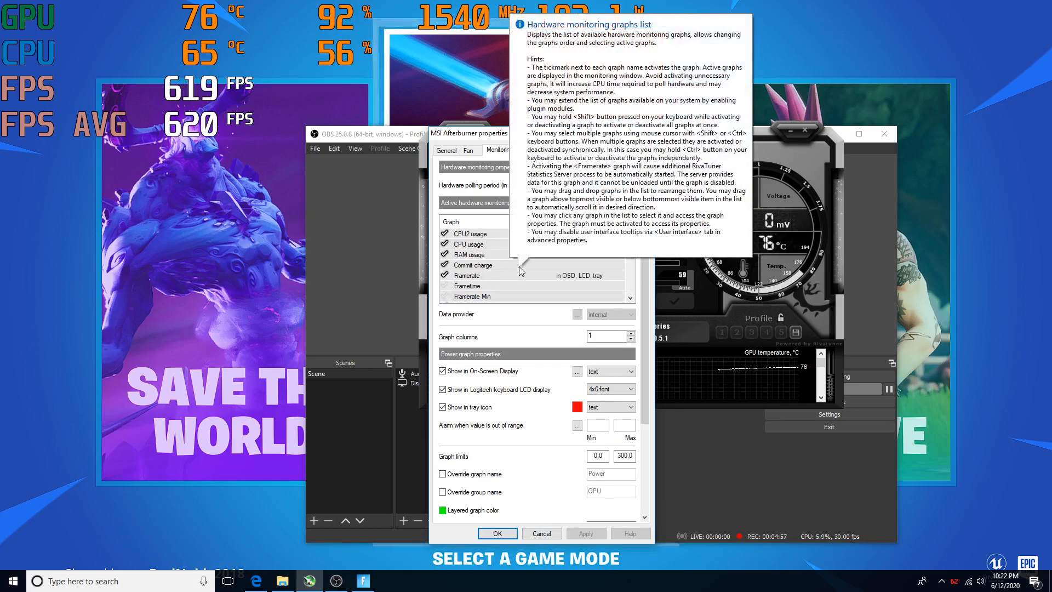
scroll(521, 268, "up", 1)
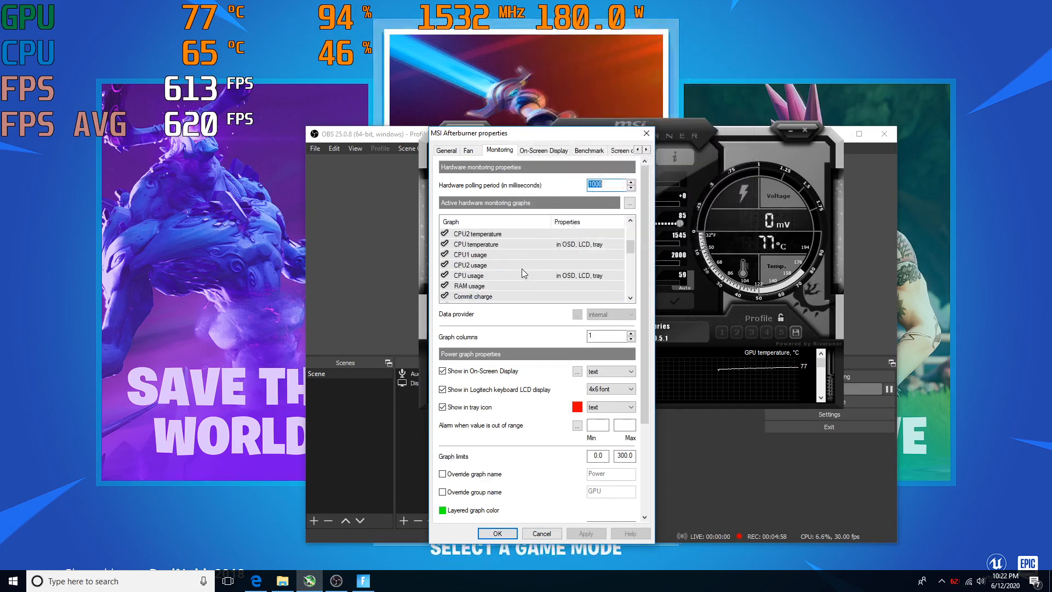
left_click(544, 151)
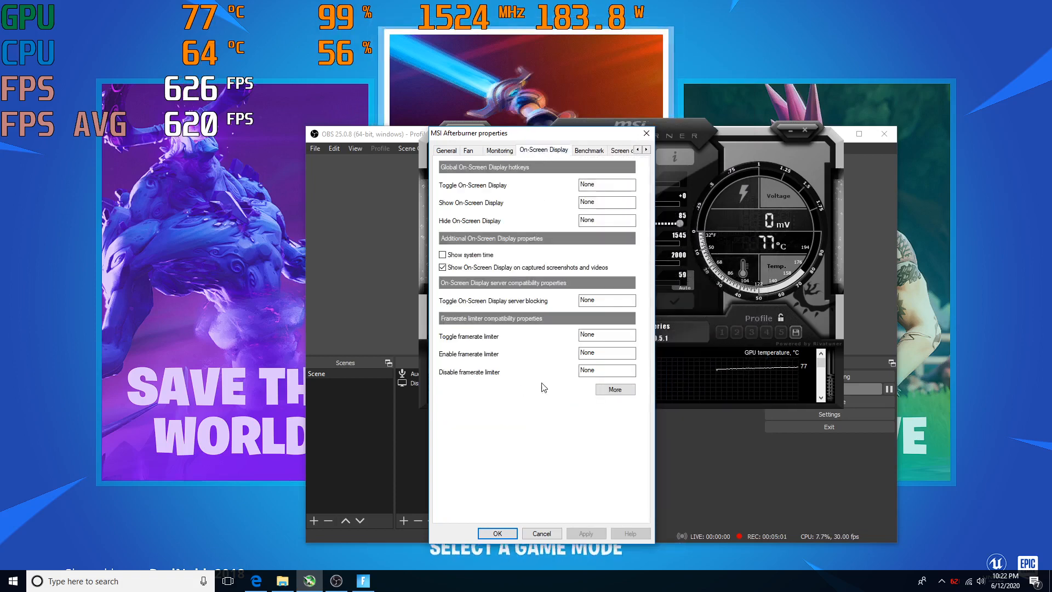
left_click(615, 389)
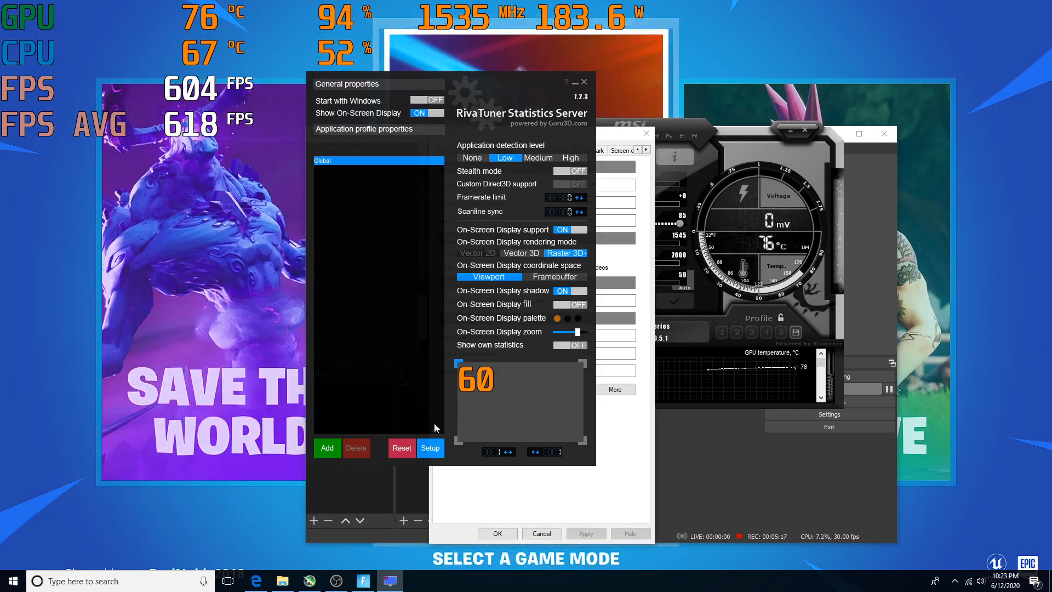
Disable benchmark mode in the RivaTuner Statistics Server properties and confirm.
left_click(430, 448)
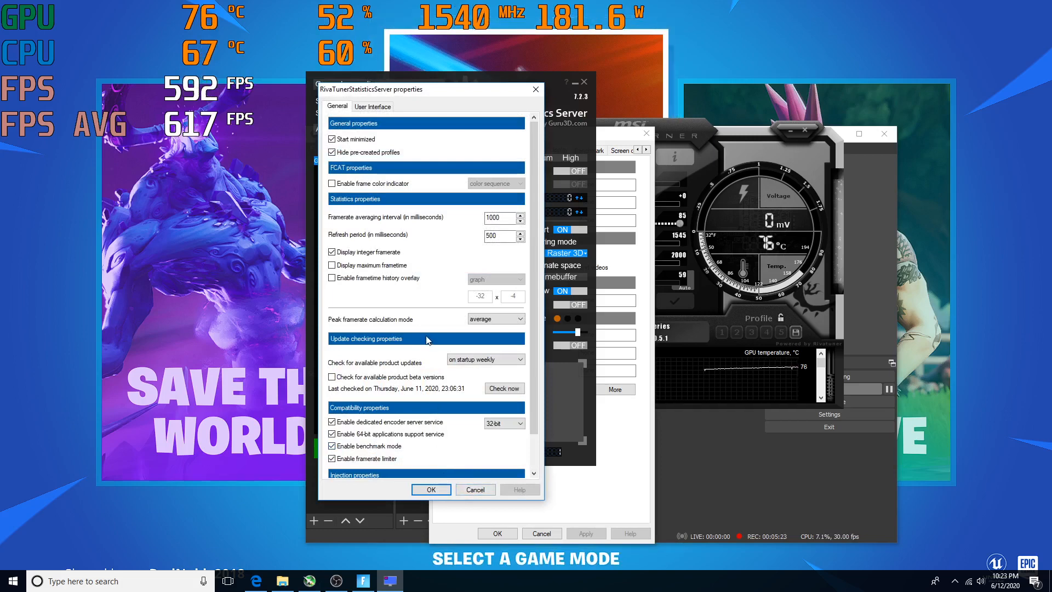
left_click(331, 447)
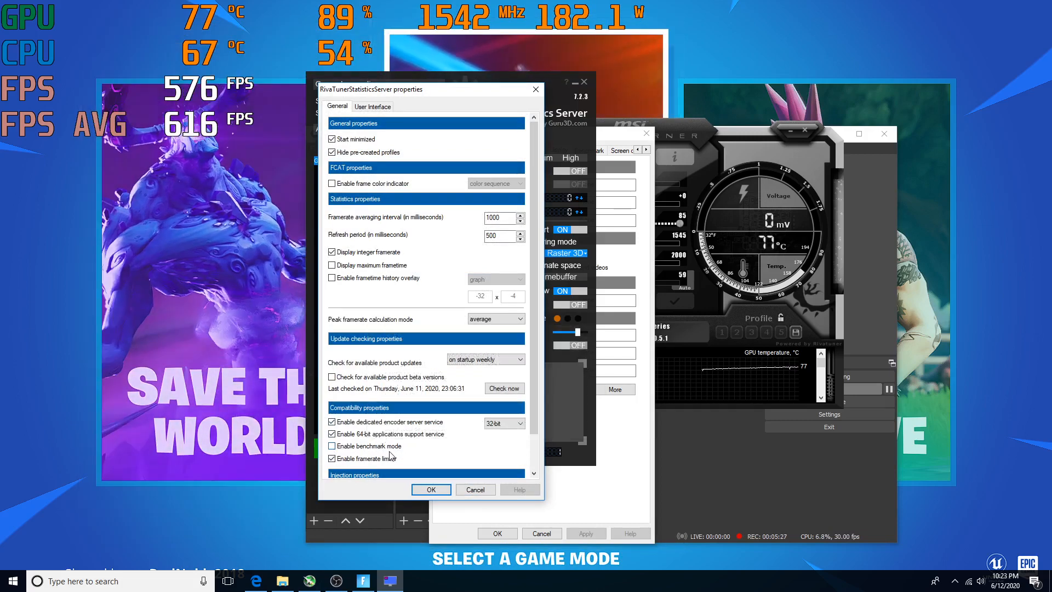
left_click(431, 489)
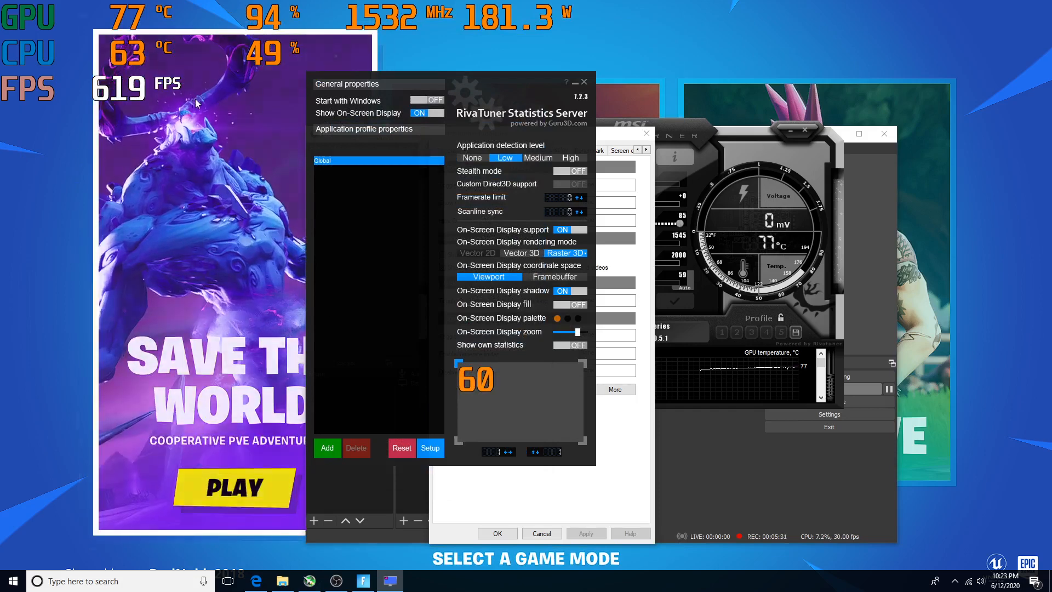
Re-enable benchmark mode in the RivaTuner Statistics Server properties, confirm, and close RivaTuner Statistics Server.
left_click(430, 447)
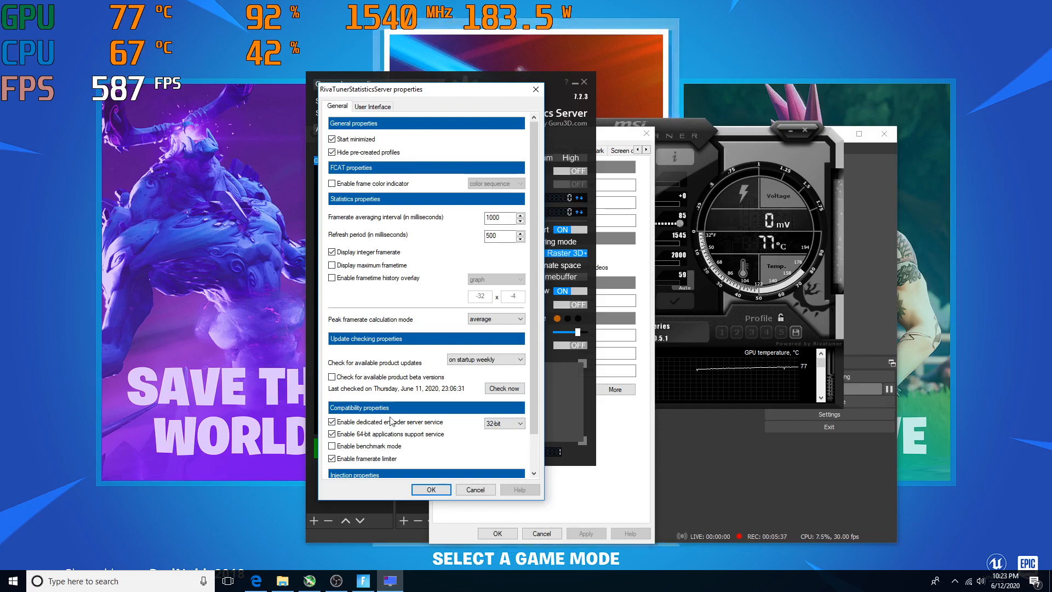
left_click(333, 446)
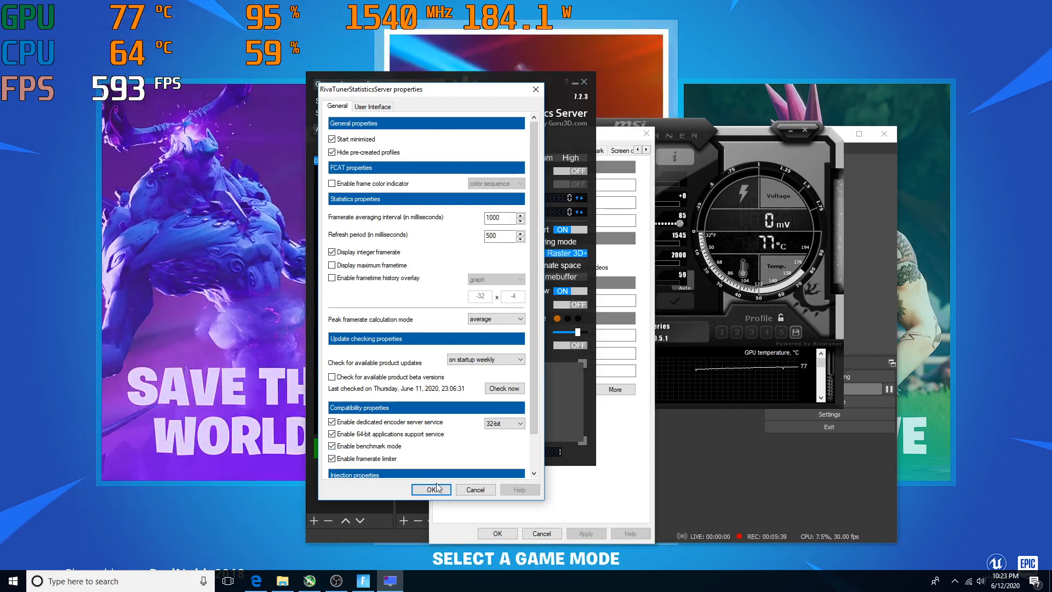
left_click(431, 489)
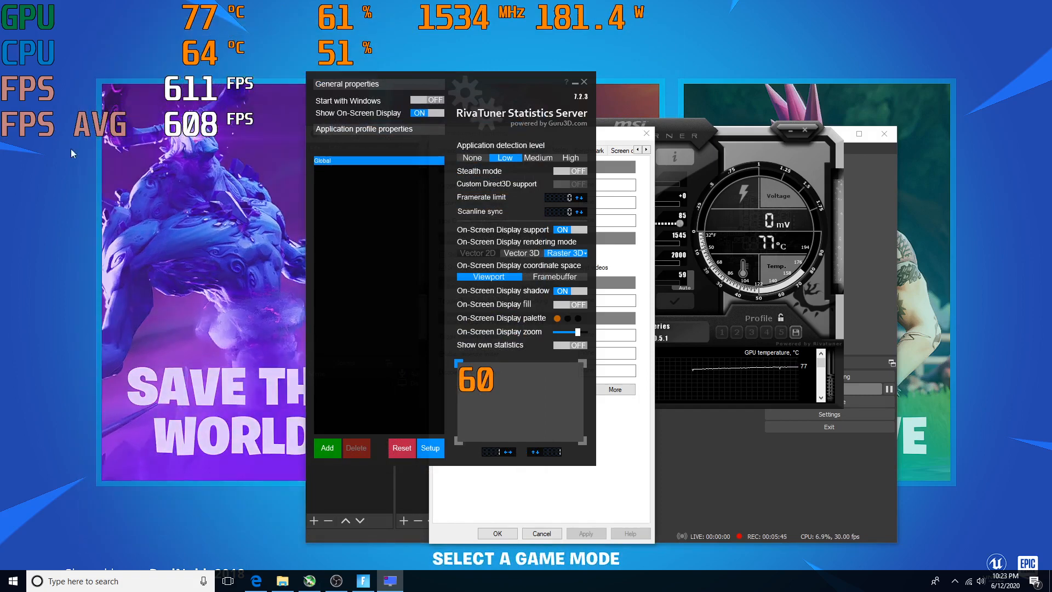
mouse_move(404, 259)
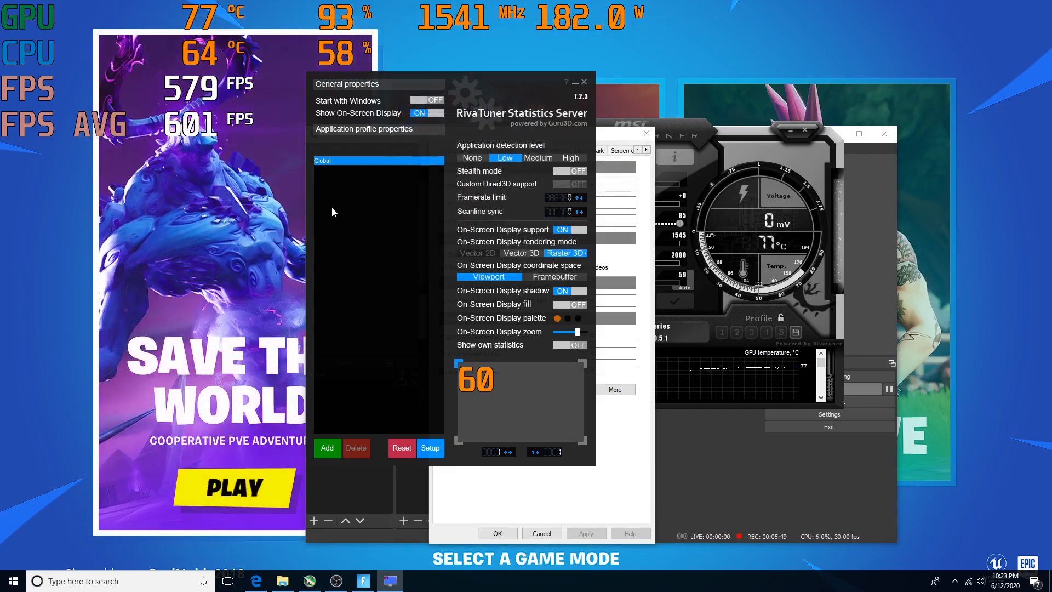
mouse_move(368, 185)
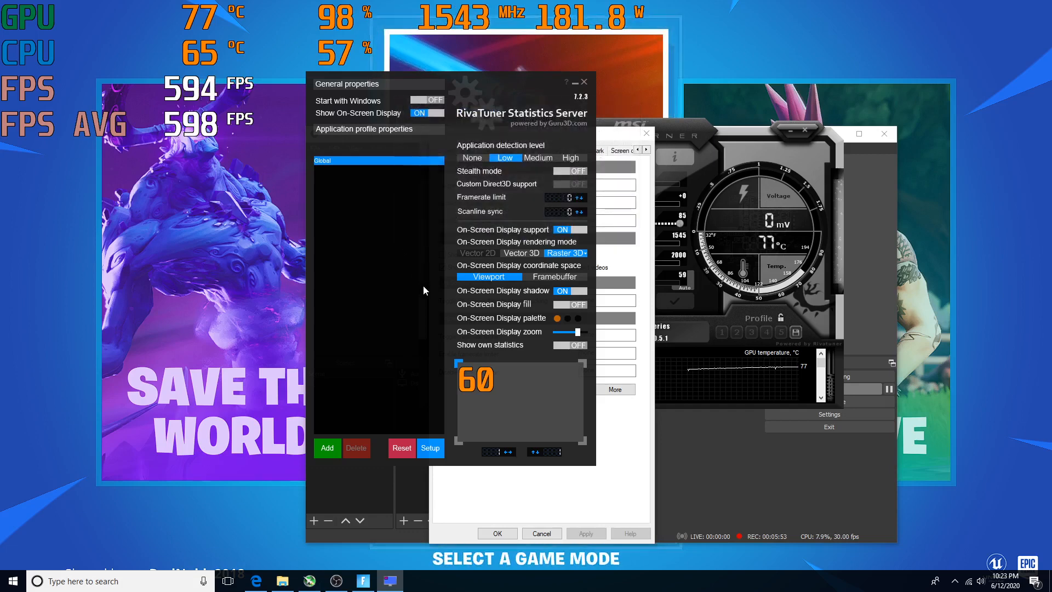
left_click(584, 83)
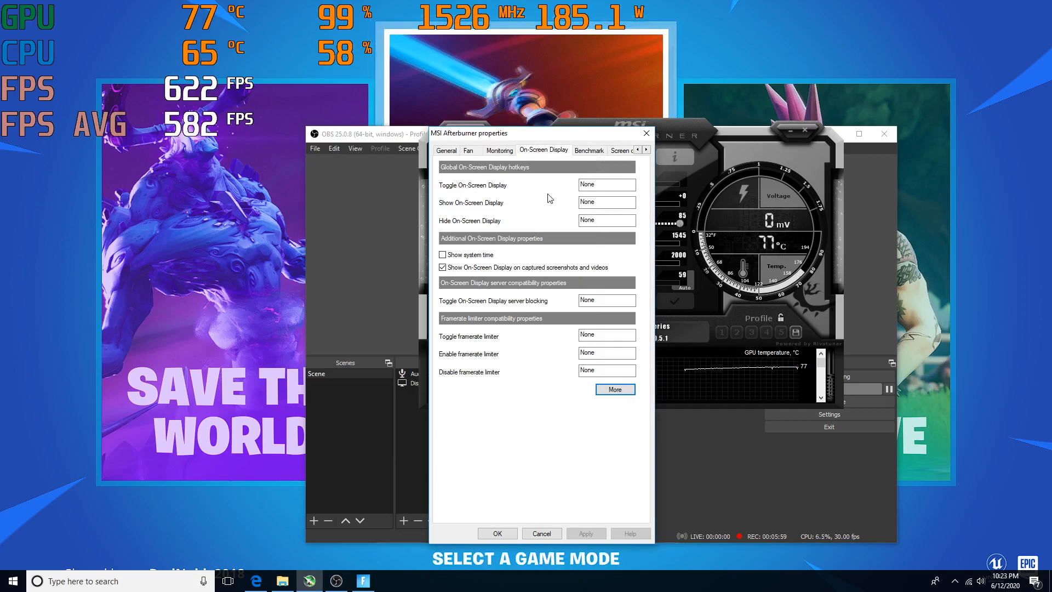
Set the Toggle On-Screen Display hotkey to Num 2.
left_click(597, 186)
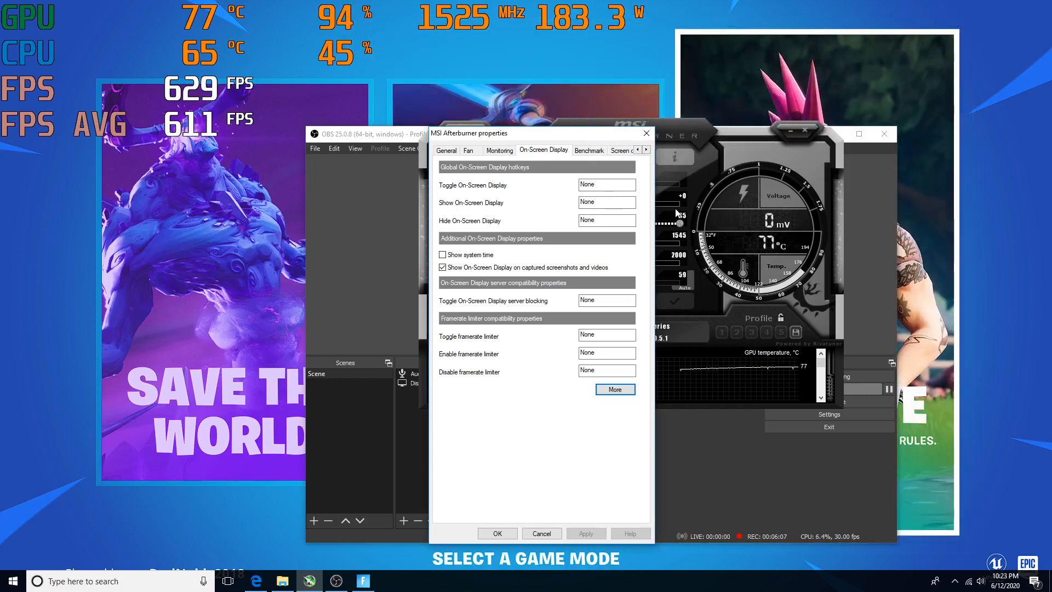
key("KP_1")
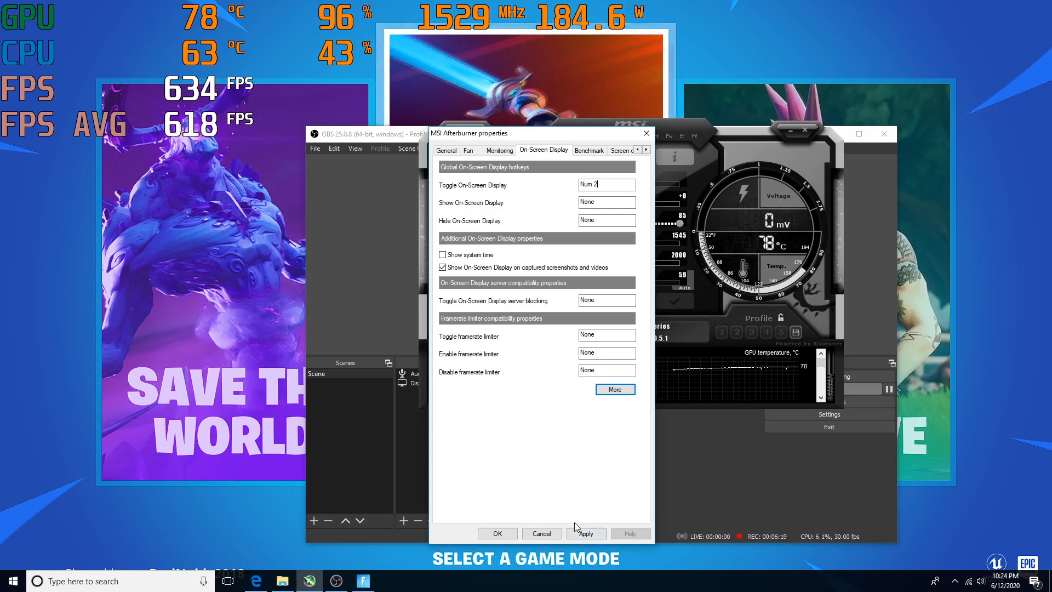
key("KP_2")
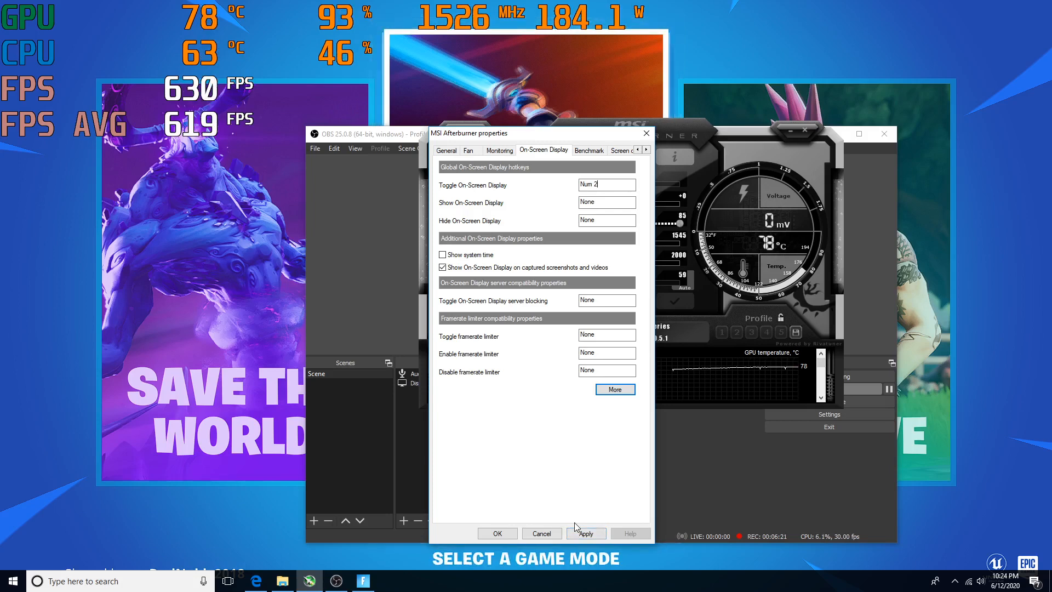